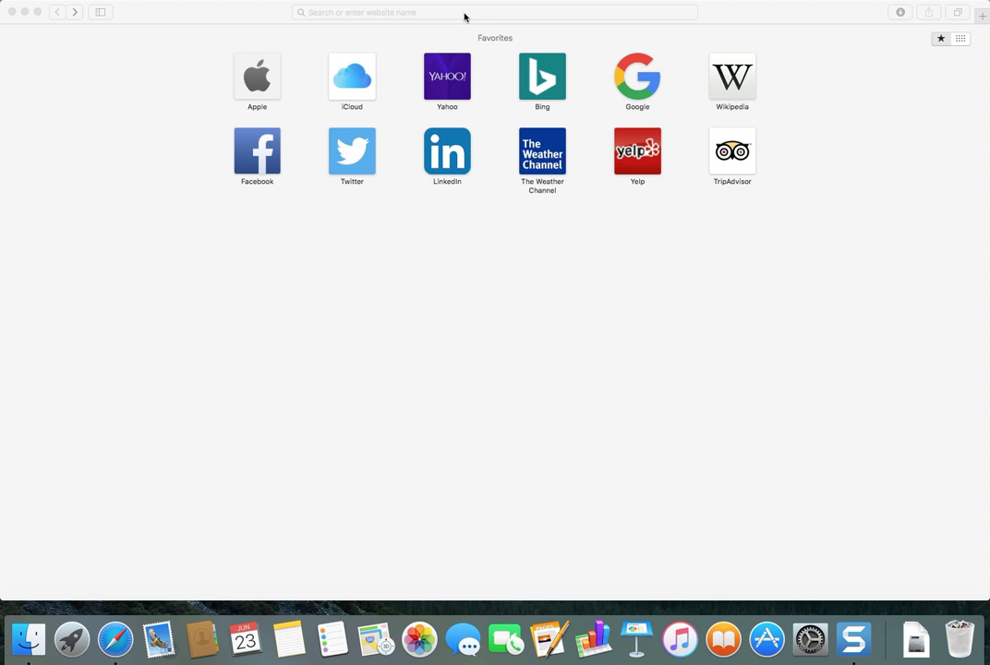
left_click(464, 14)
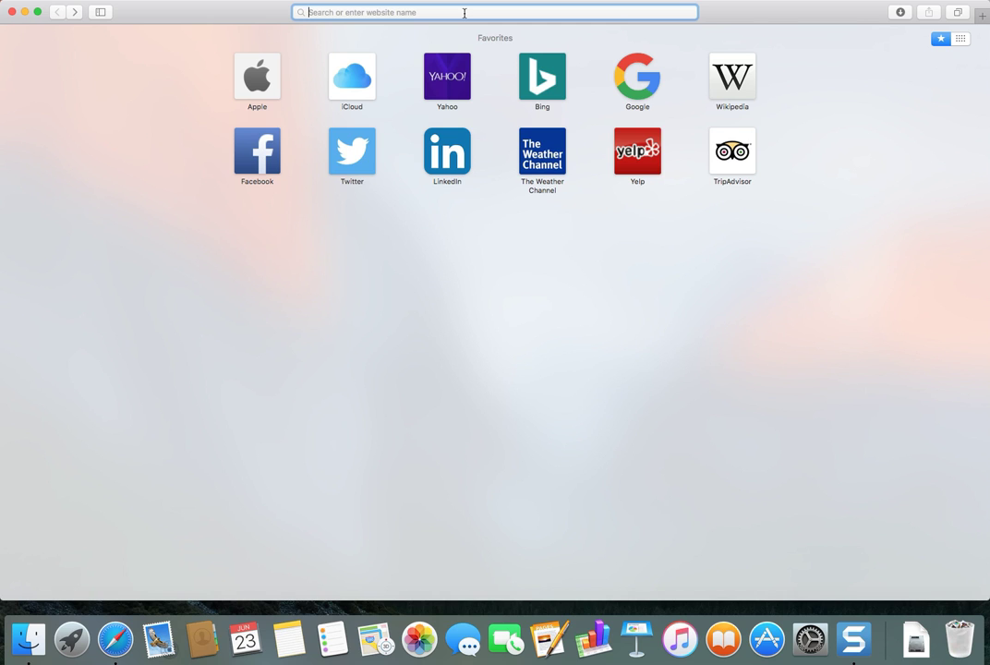
type("www.cis.wtamu.edu")
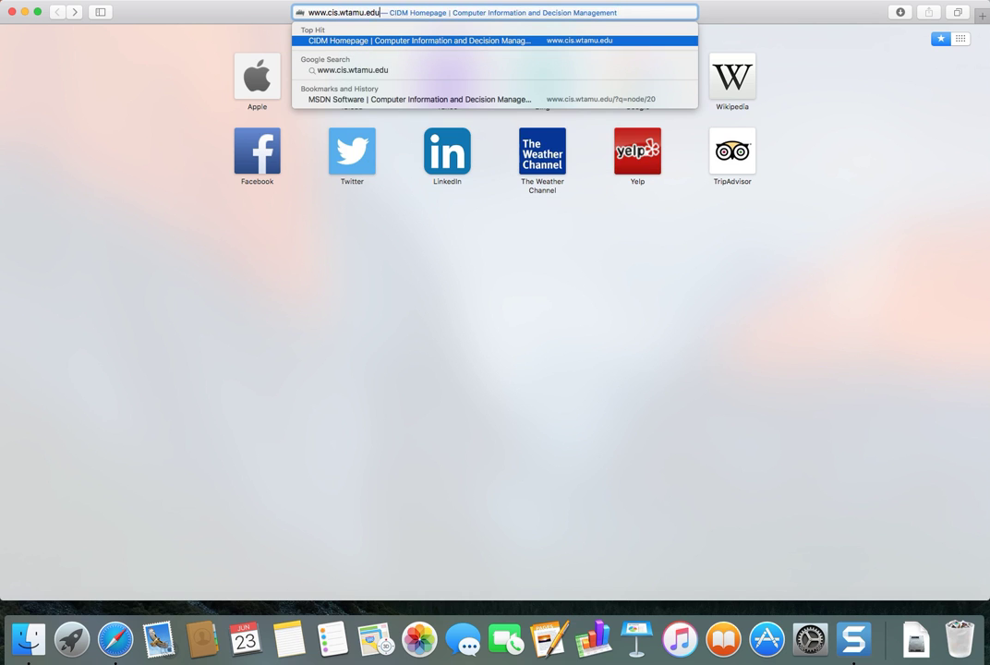
key("Return")
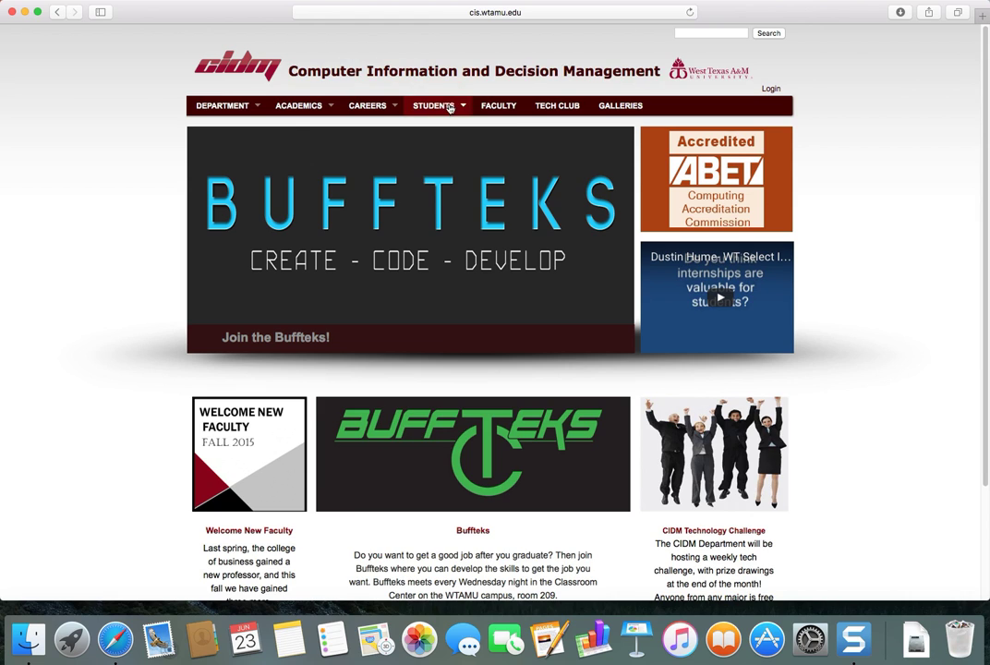
- Open the Microsoft DreamSpark Software store from the students' DreamSpark Software page and sign in with the prefilled account credentials
mouse_move(449, 113)
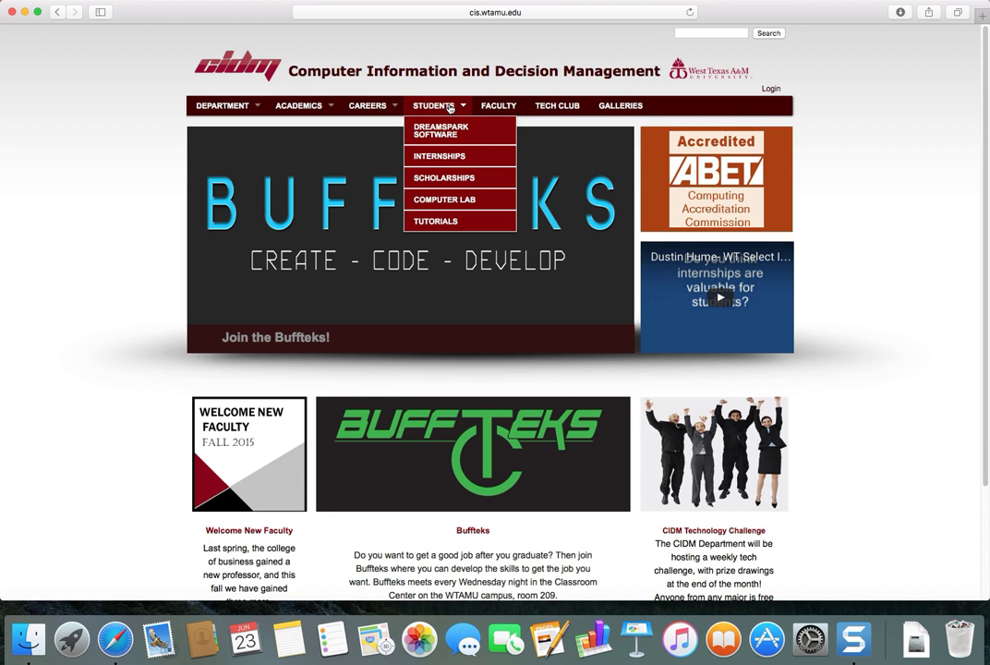
left_click(450, 135)
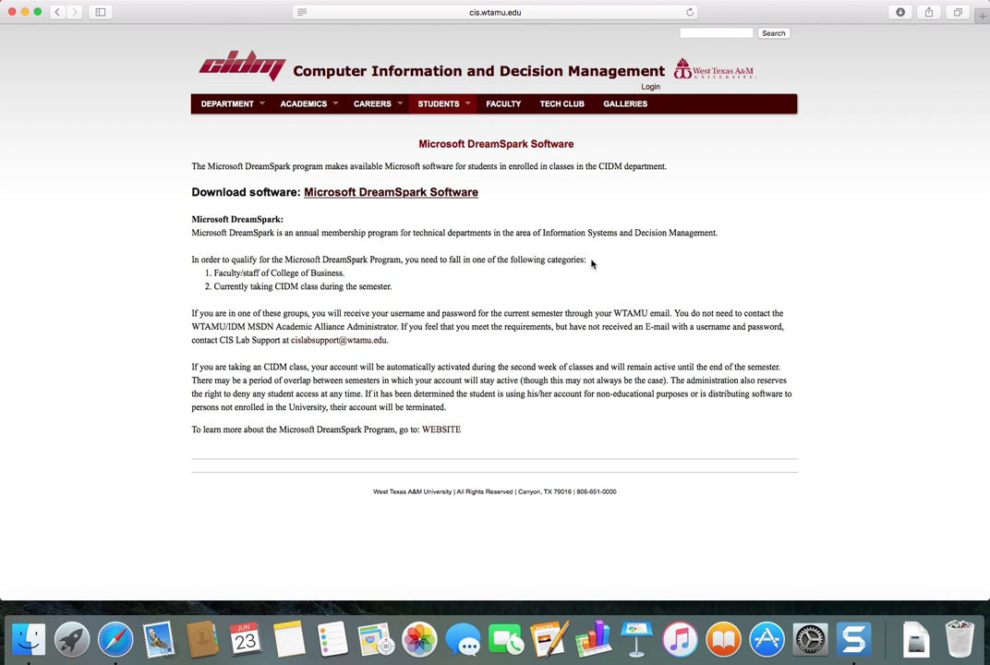
left_click(384, 200)
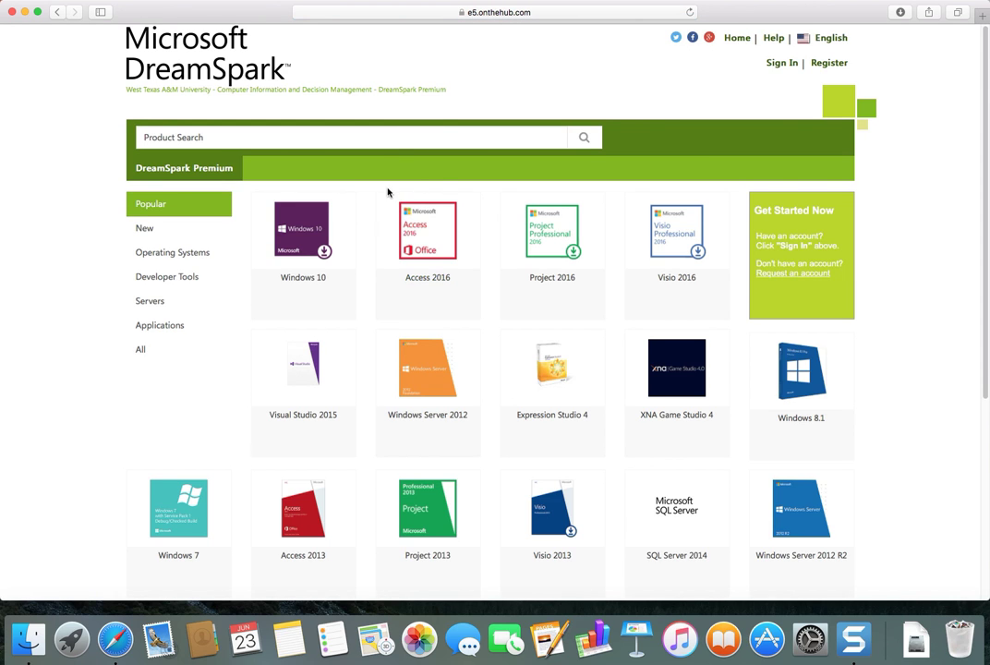
left_click(789, 64)
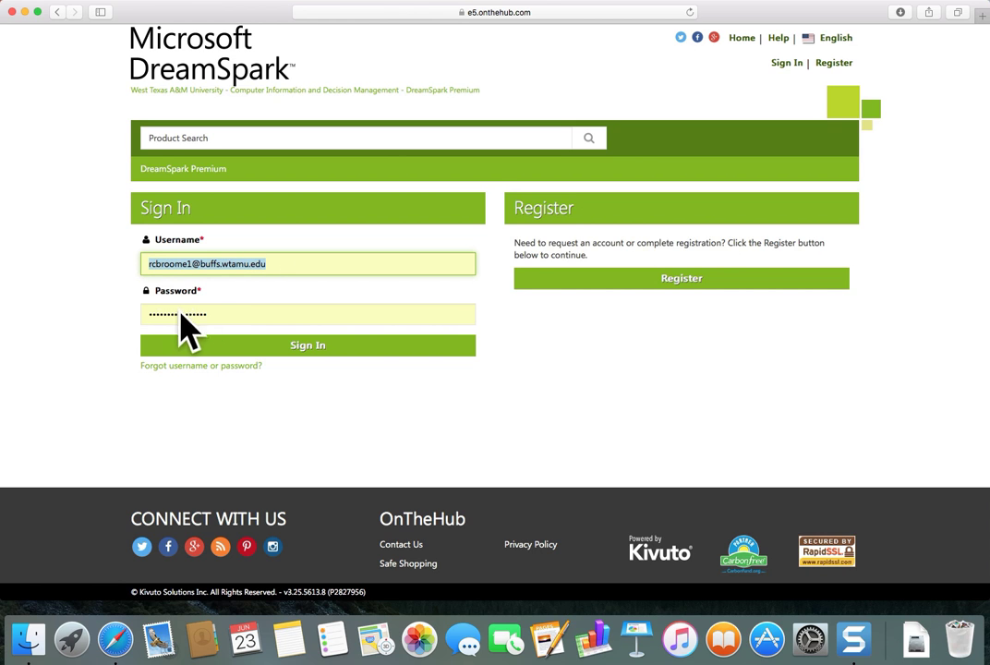
left_click(291, 347)
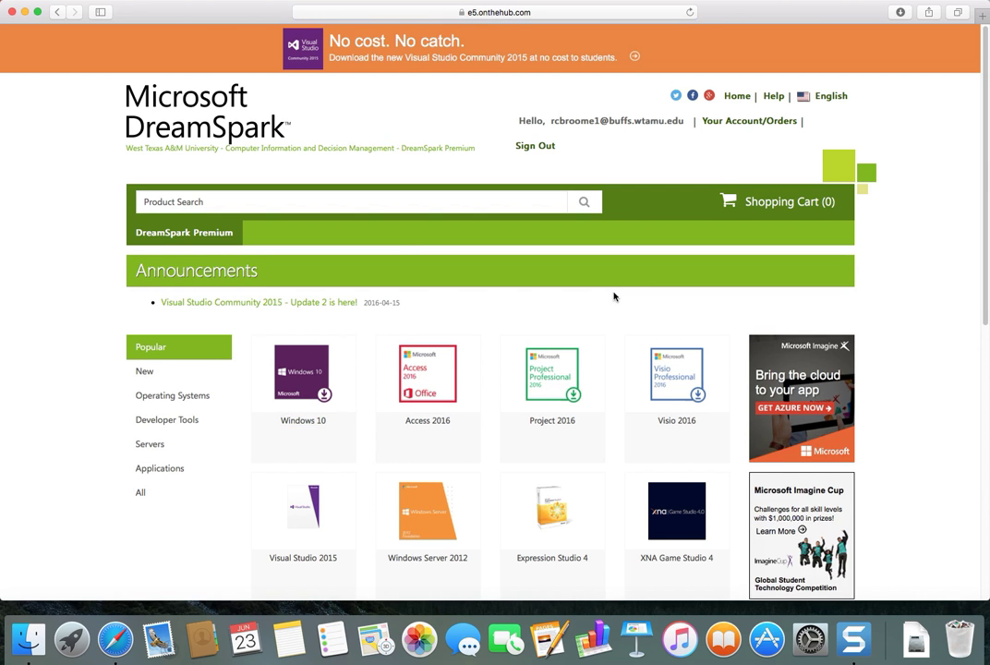
- Try to order Windows 10 Education 32/64-bit (English) from the Windows 10 product page using Express Checkout
scroll(603, 292, "down", 3)
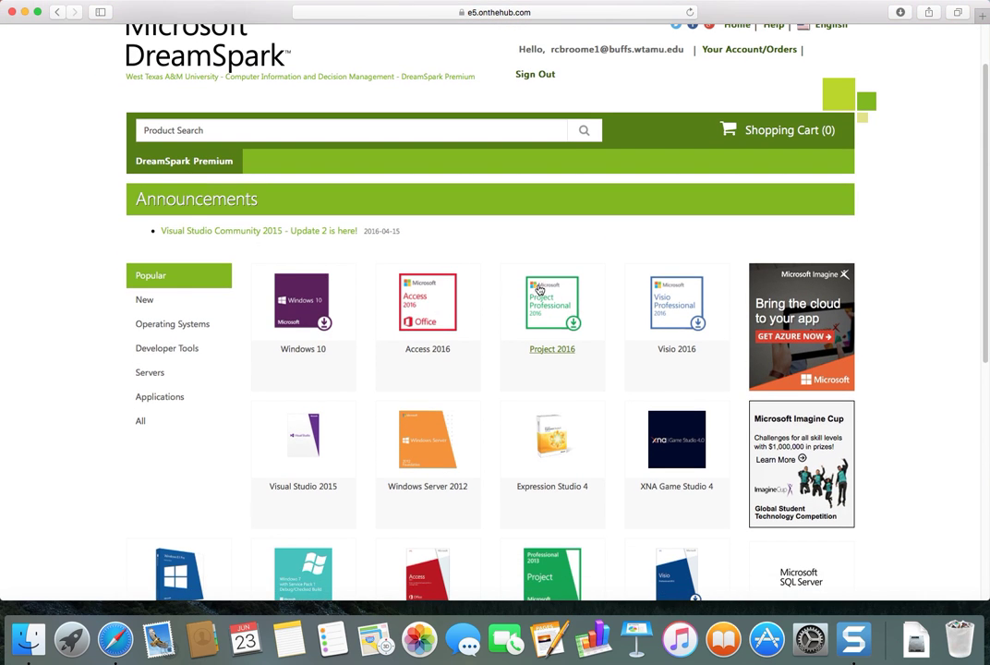
left_click(312, 349)
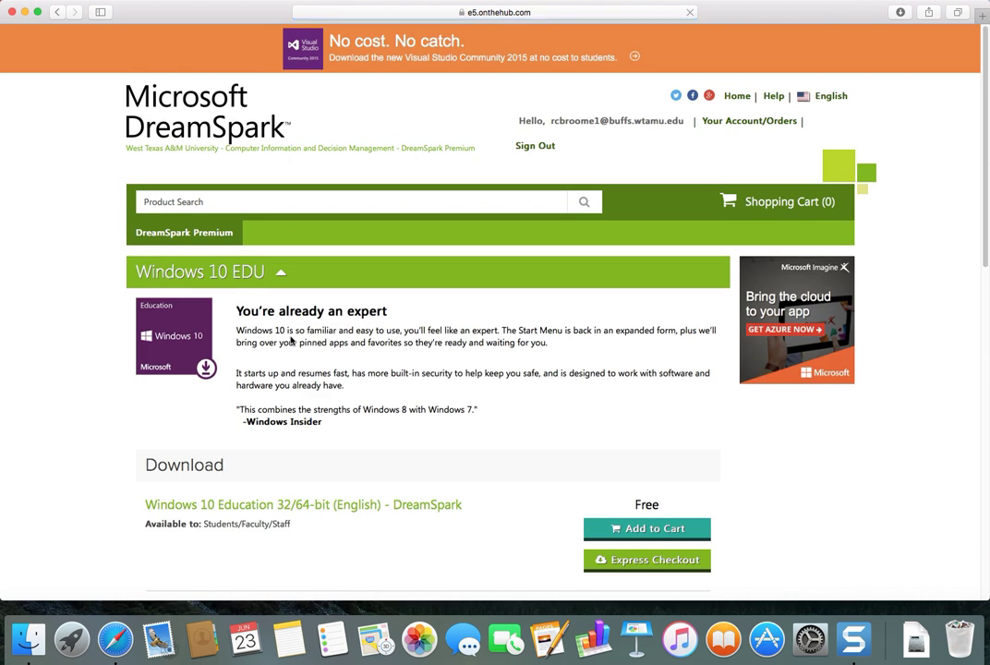
scroll(300, 339, "down", 3)
scroll(222, 240, "down", 1)
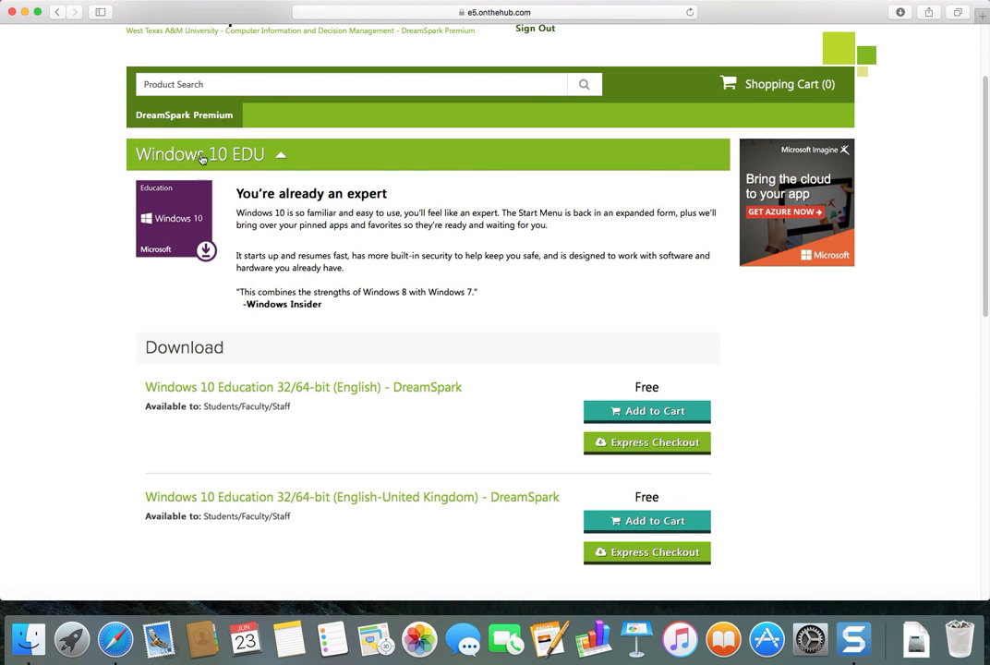
scroll(352, 255, "down", 1)
scroll(351, 255, "down", 1)
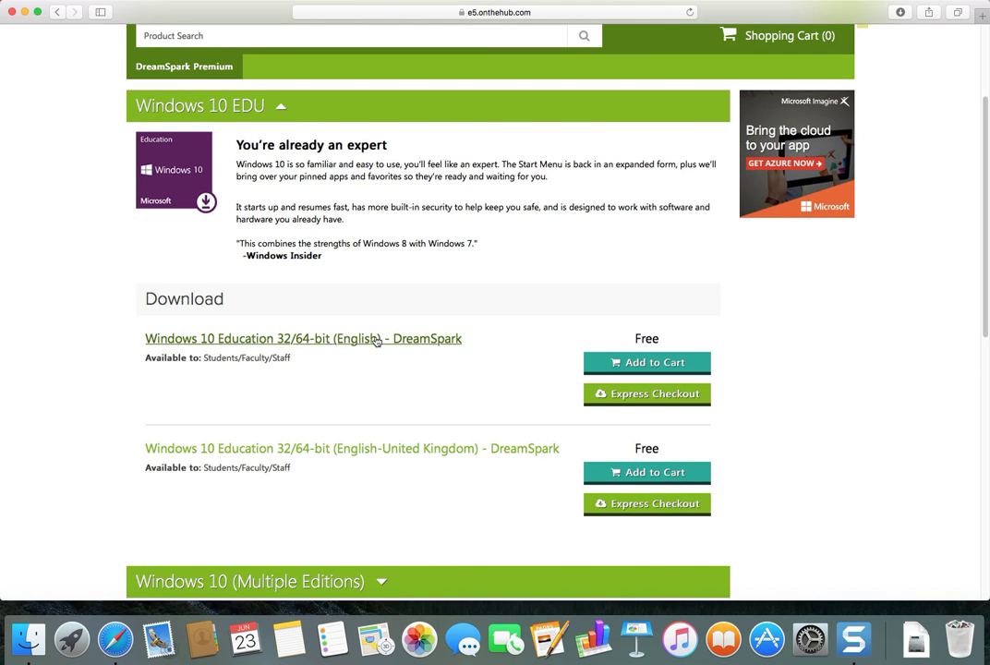
left_click(647, 394)
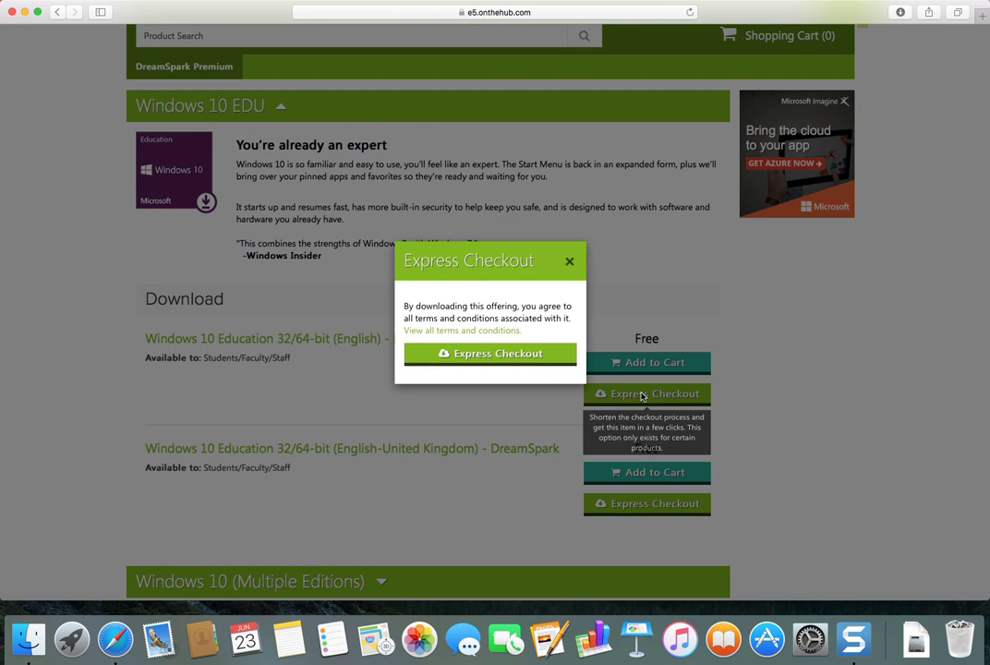
left_click(526, 357)
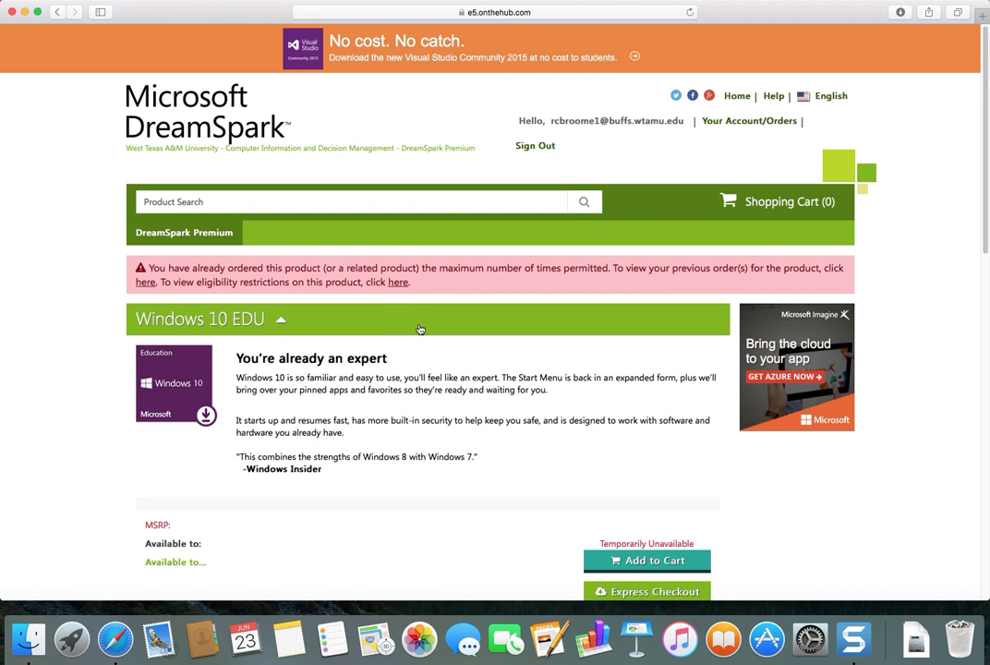
scroll(419, 329, "down", 5)
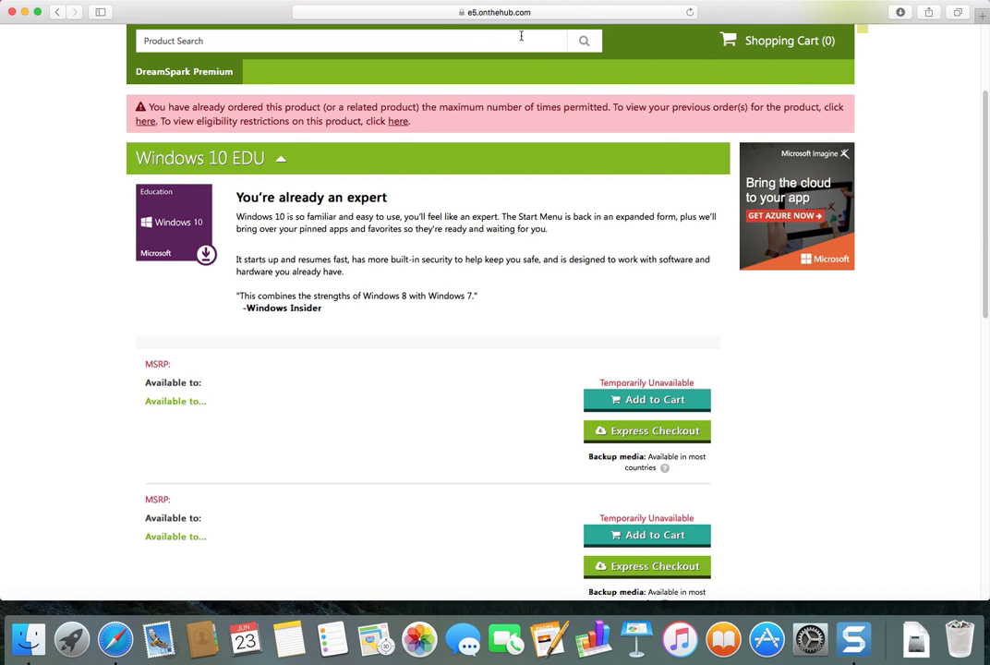
- Load virtualbox.org in a new browser tab
key("super+t")
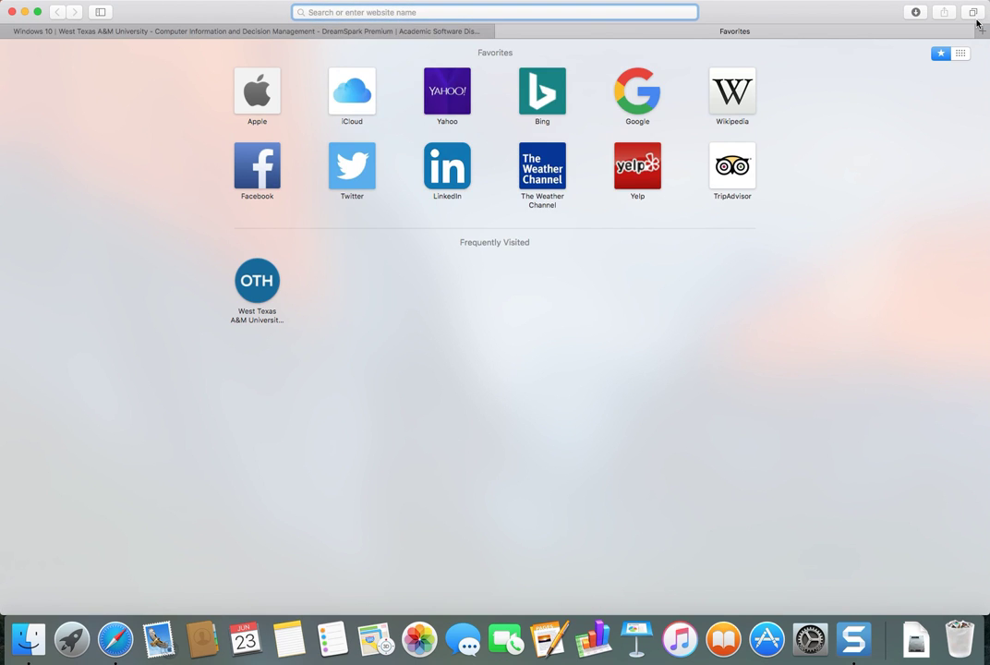
type("virtualbox.r")
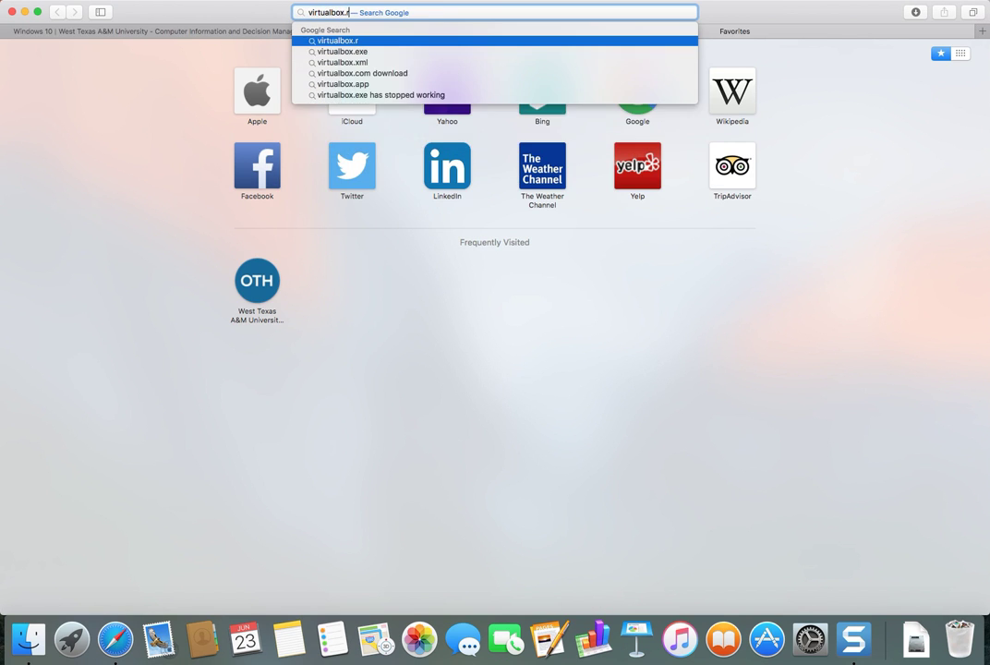
key("BackSpace")
type("org")
key("Return")
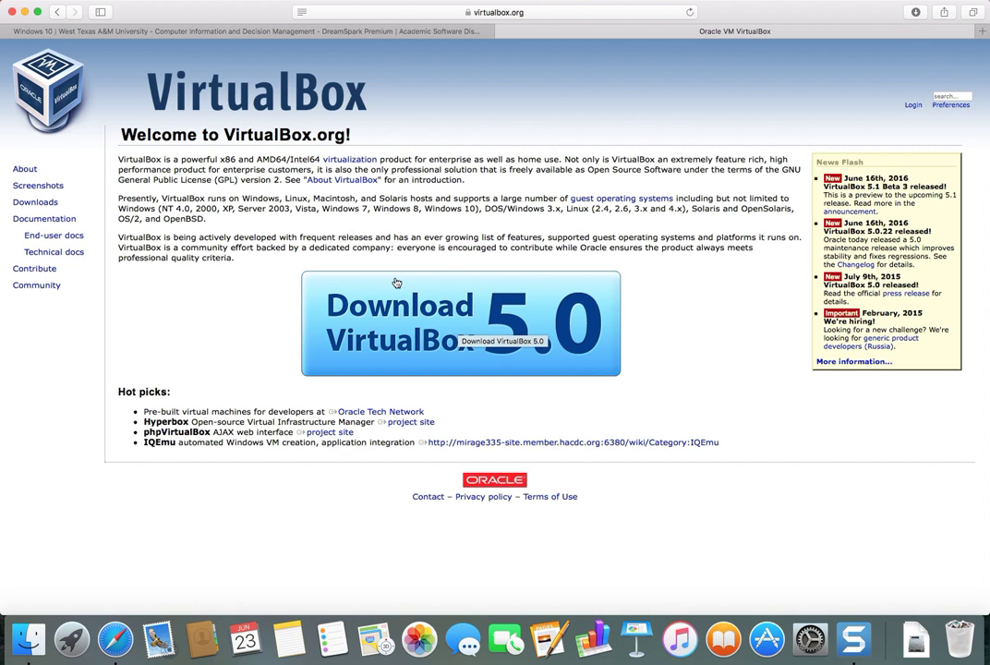
- Open the downloaded VirtualBox-5.0.22-108108-OSX.dmg to view its installer contents, and close its window
left_click(915, 637)
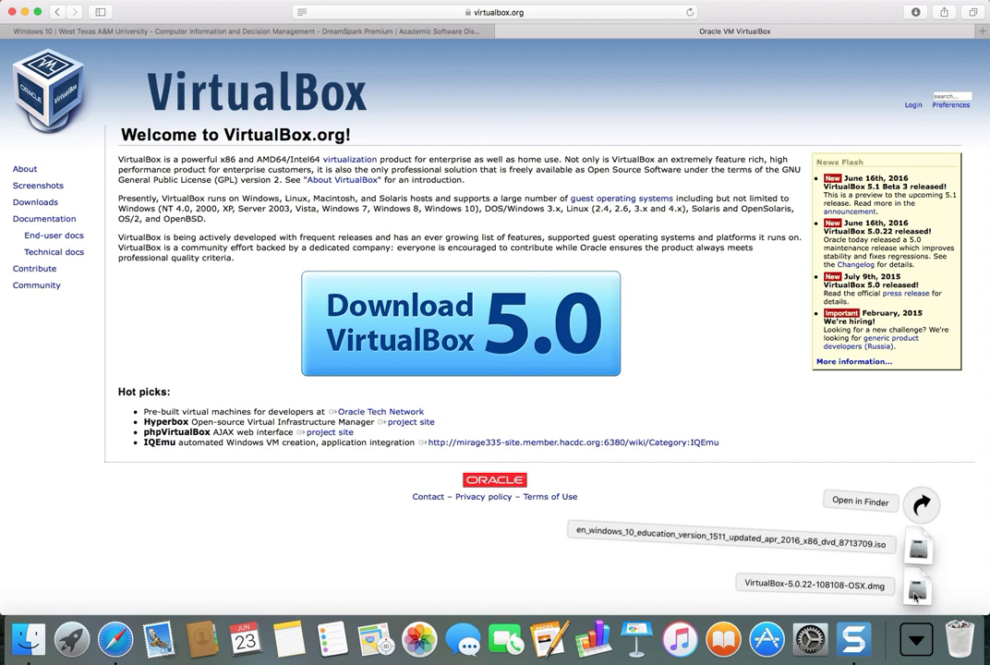
left_click(914, 592)
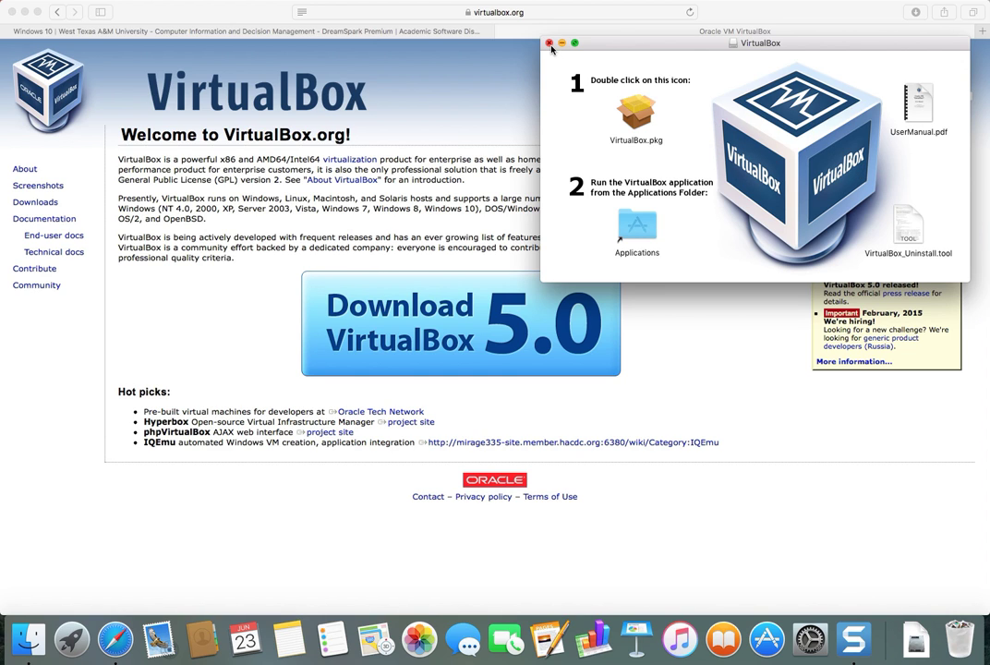
left_click(549, 44)
- Launch the installed VirtualBox application and move its manager window lower on the desktop
left_click(71, 637)
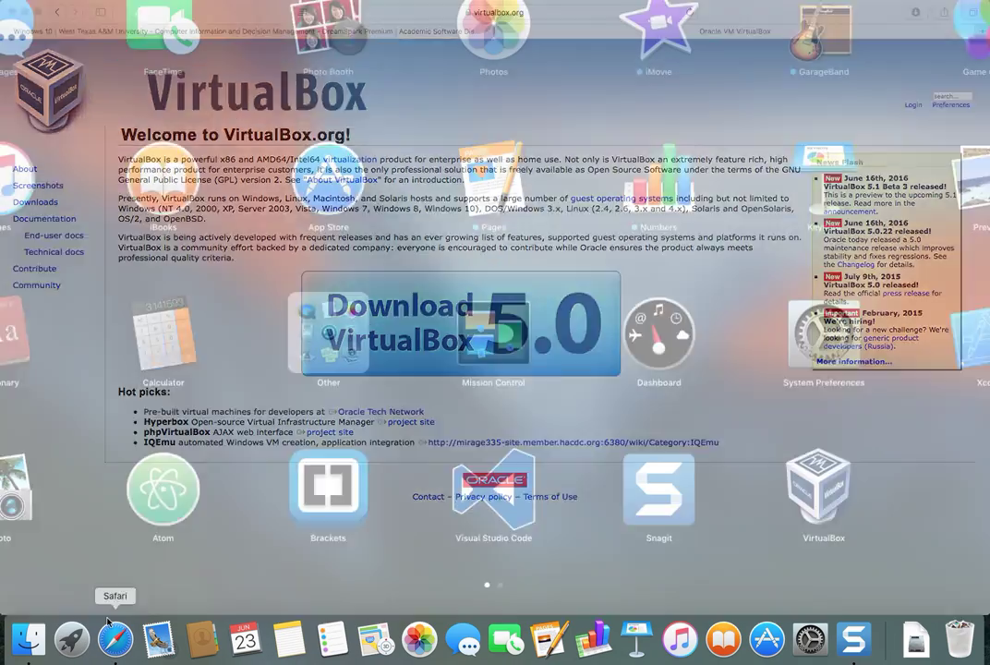
left_click(803, 478)
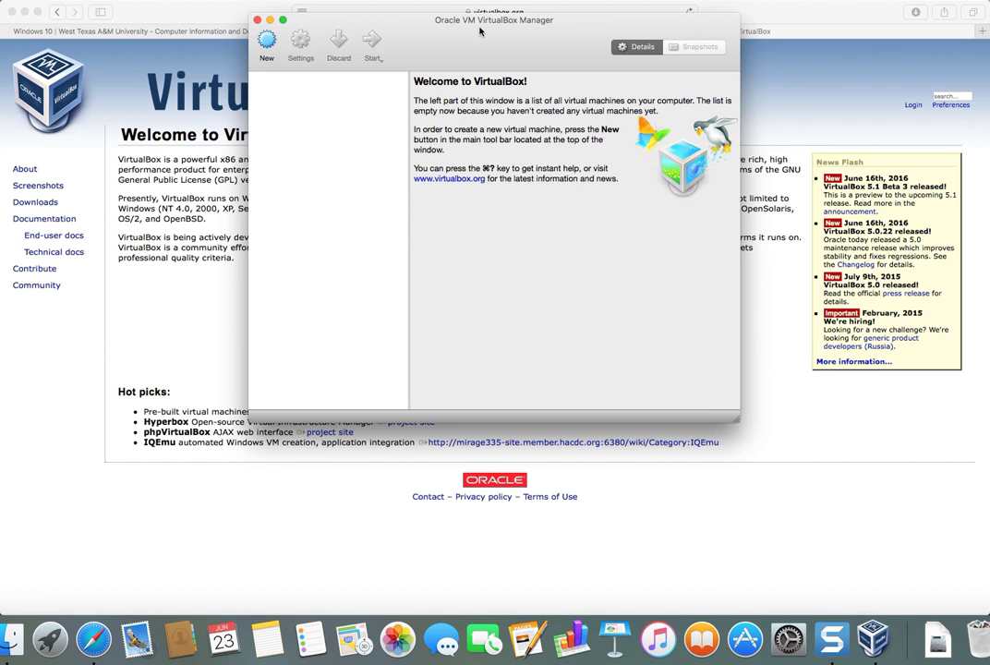
left_click_drag(479, 32, 482, 145)
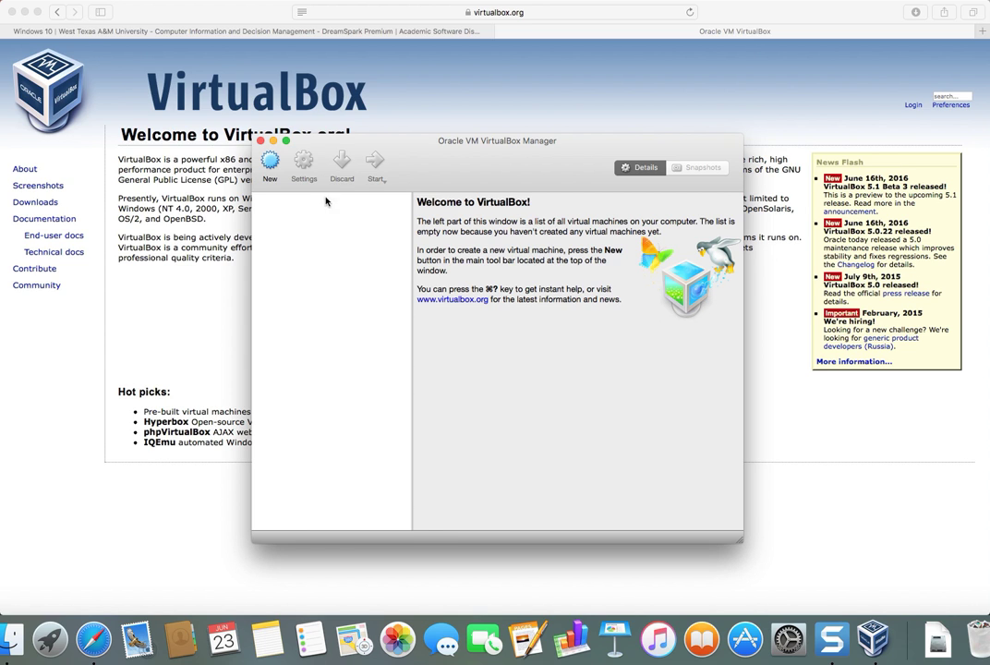
- Start a new virtual machine named CIDMTutorial with type Microsoft Windows and version Windows 10 (32-bit)
left_click(270, 162)
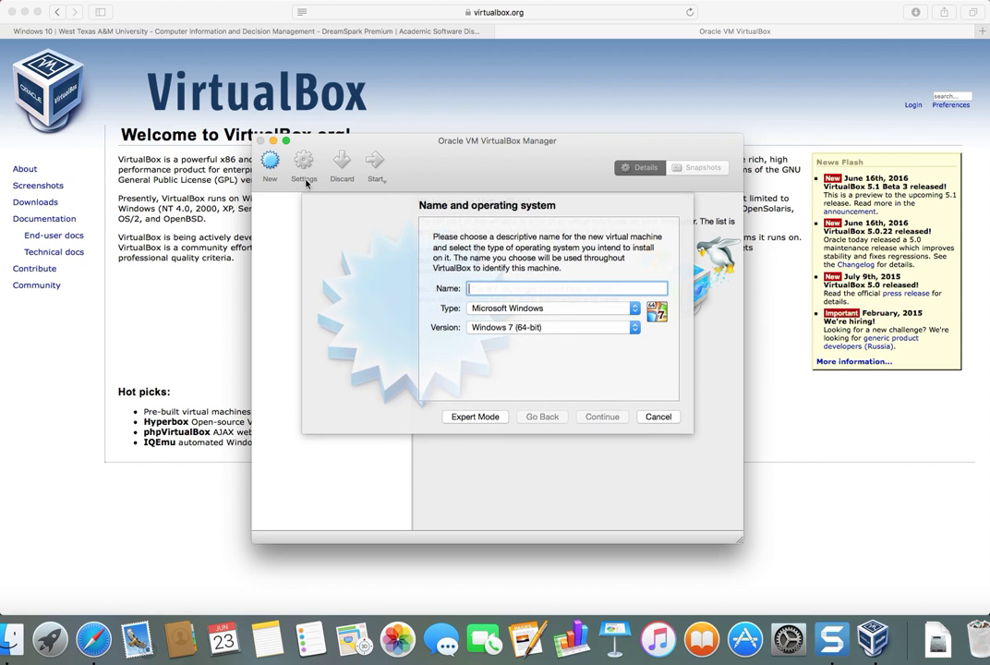
type("CI")
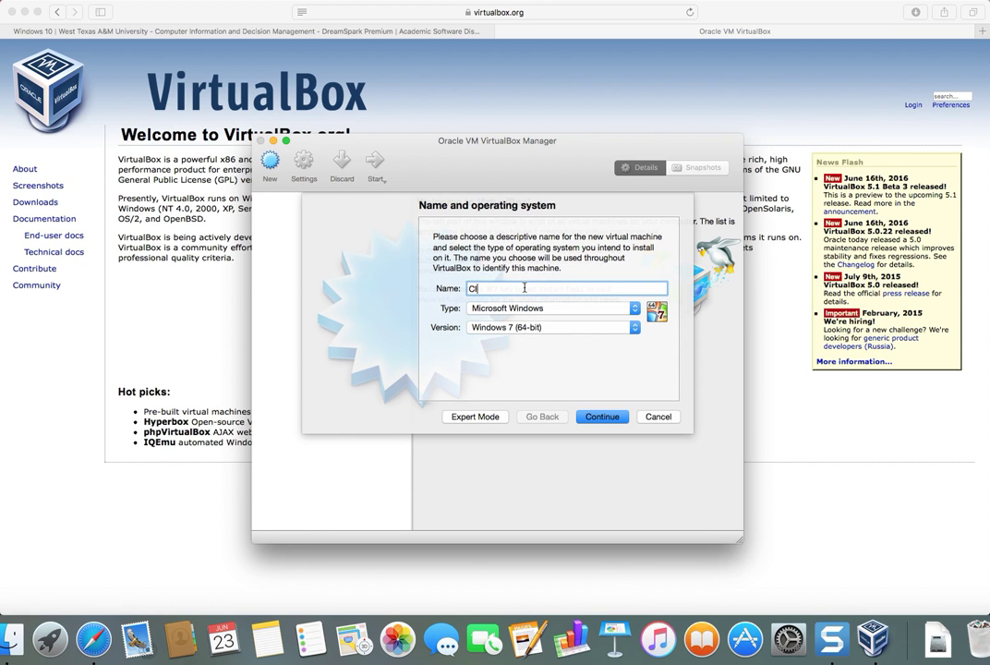
type("DMTutorial")
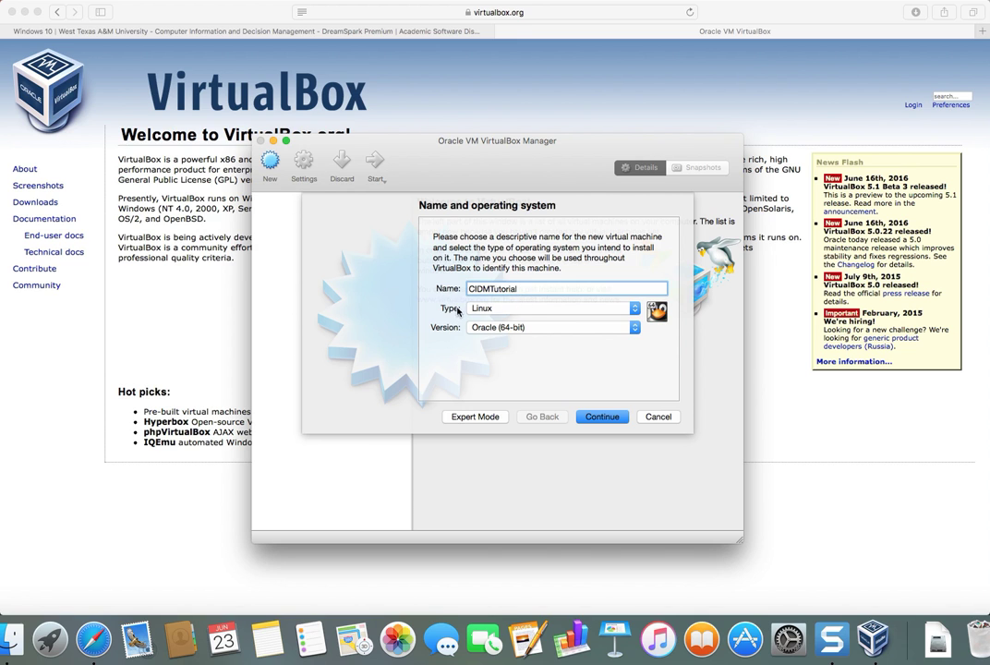
left_click(517, 308)
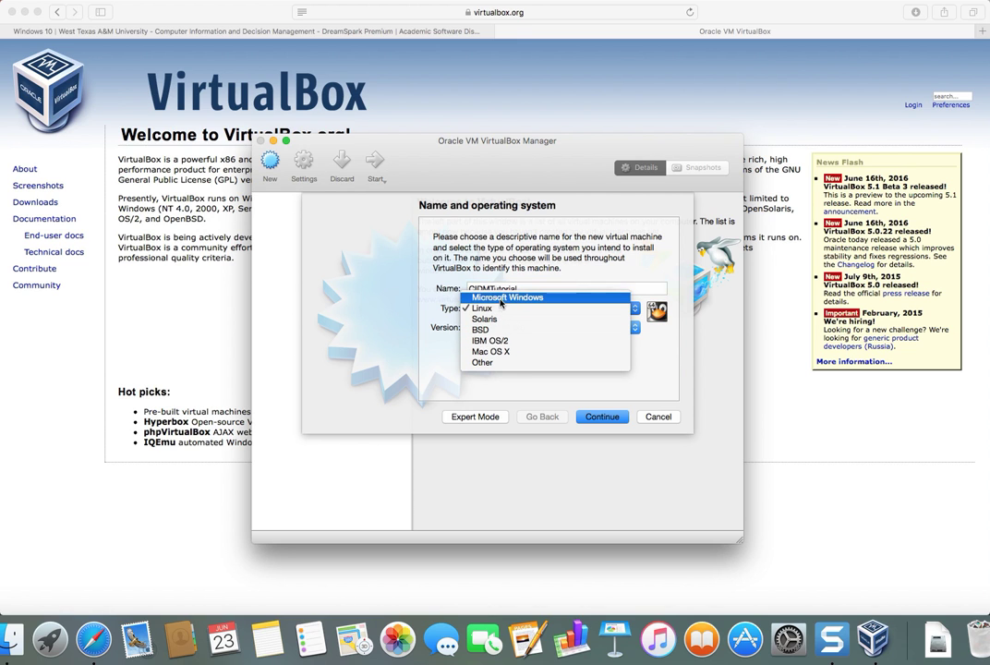
left_click(501, 298)
left_click(512, 328)
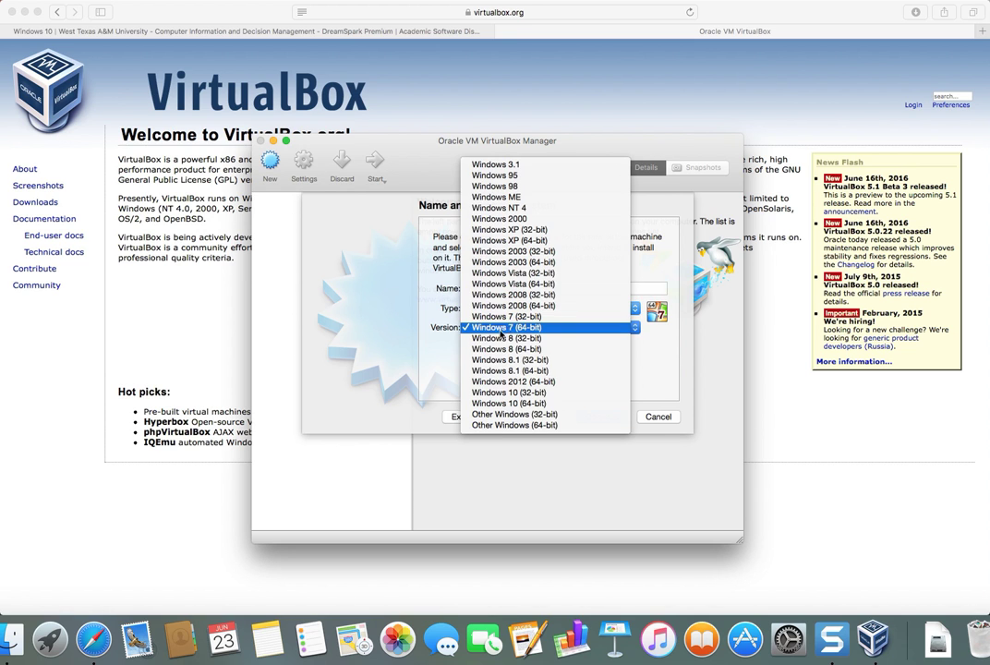
left_click(498, 392)
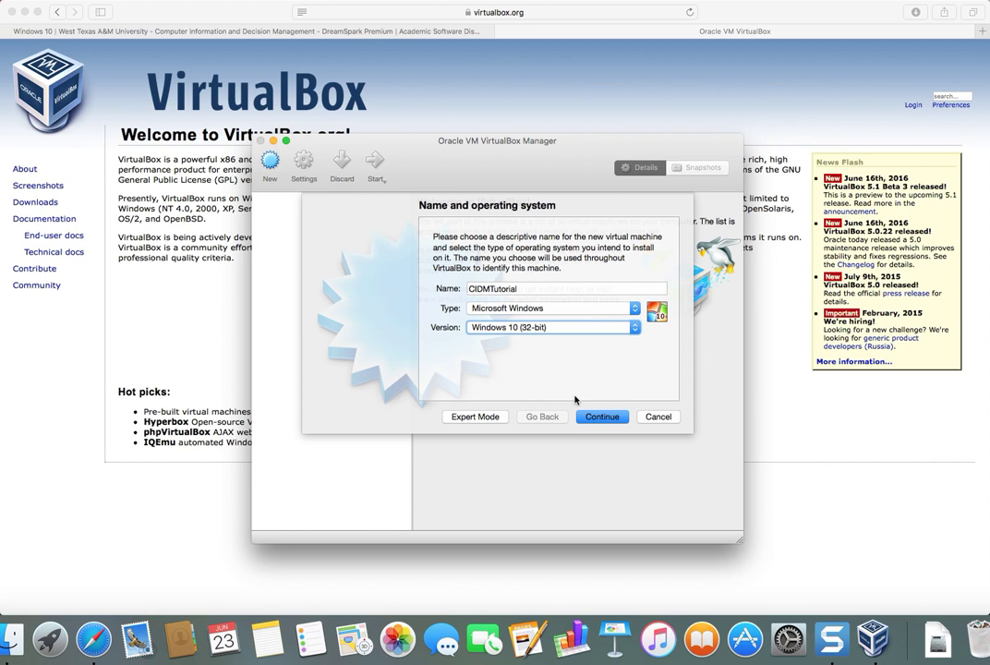
- Rename the new virtual machine CIDMTutorial1 and proceed to its memory size settings
left_click(592, 417)
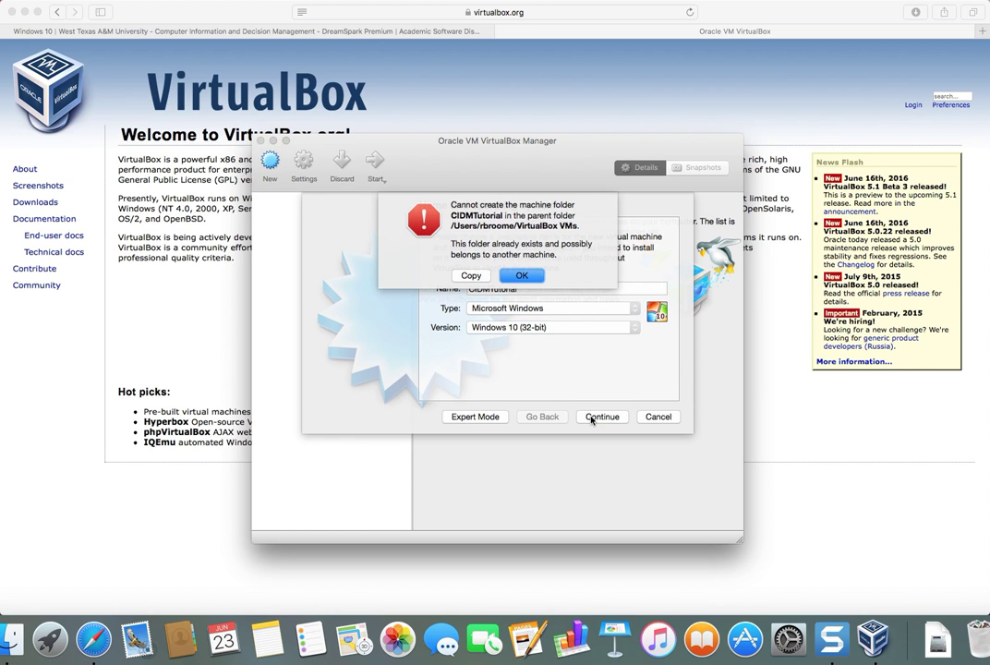
left_click(513, 276)
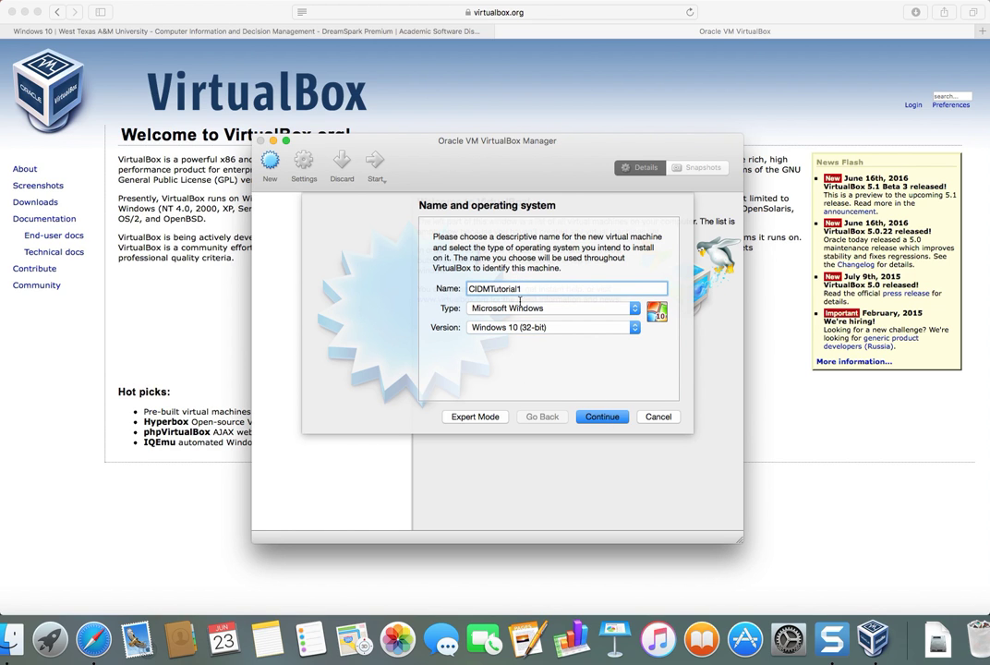
left_click(601, 416)
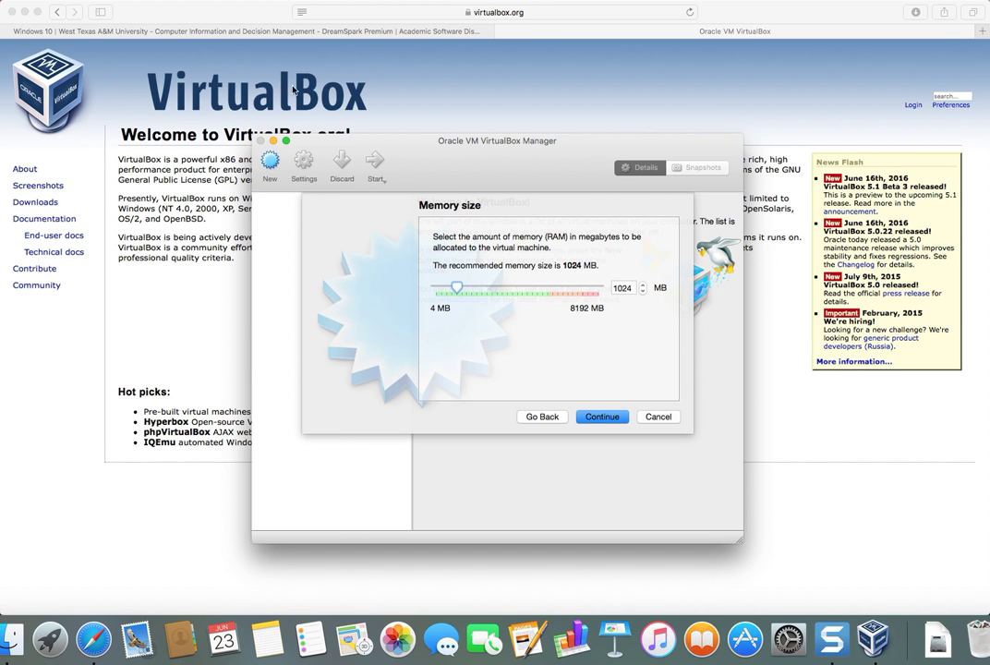
- Finish creating the virtual machine with 1024 MB of memory and a new dynamically allocated 32.00 GB VDI hard disk
left_click(595, 417)
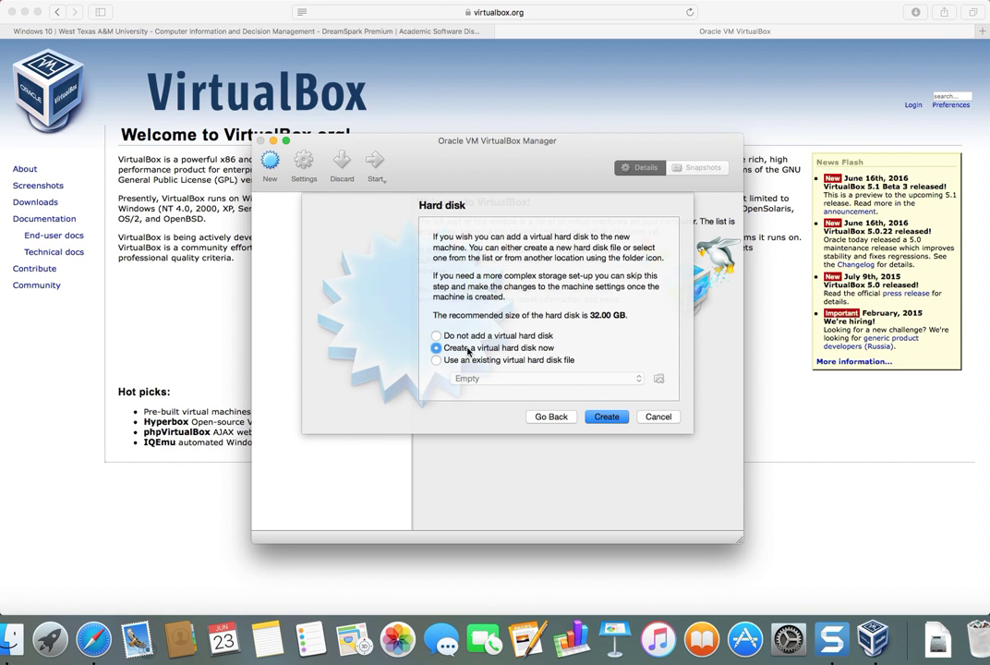
left_click(600, 419)
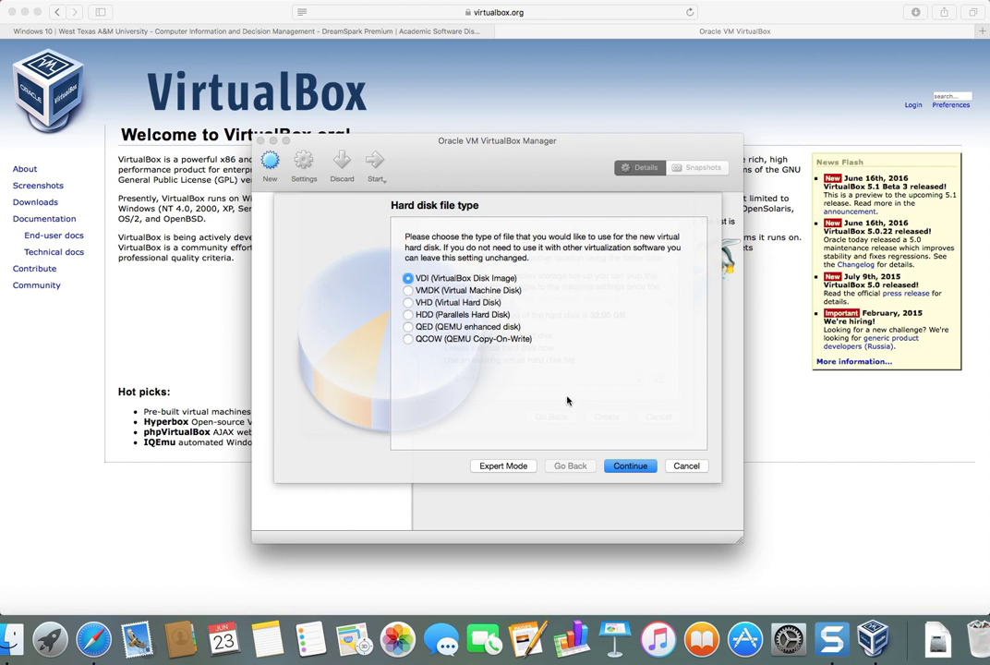
left_click(628, 466)
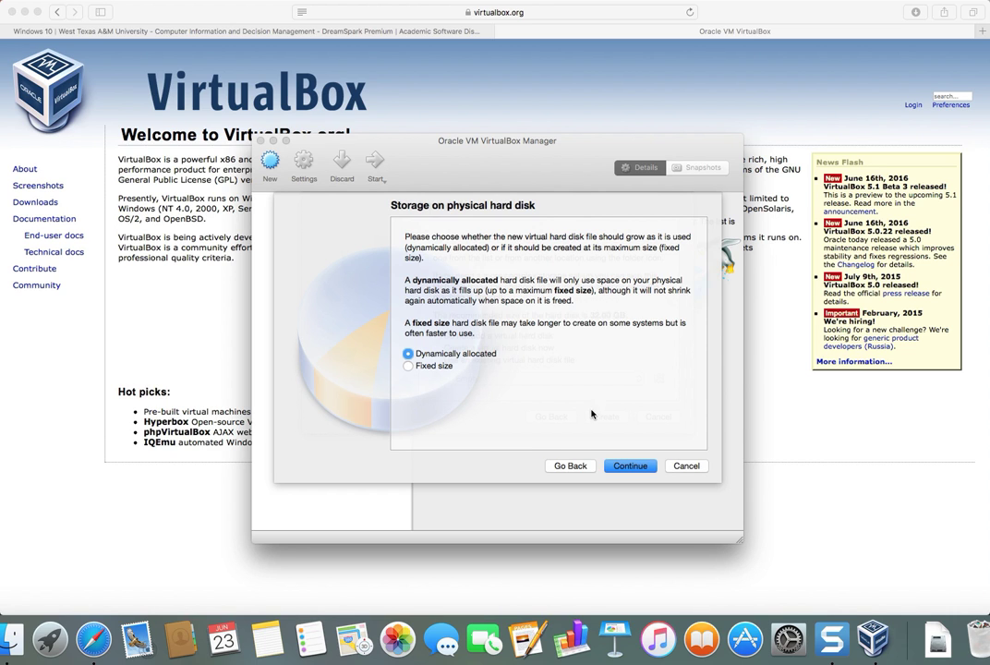
left_click(623, 469)
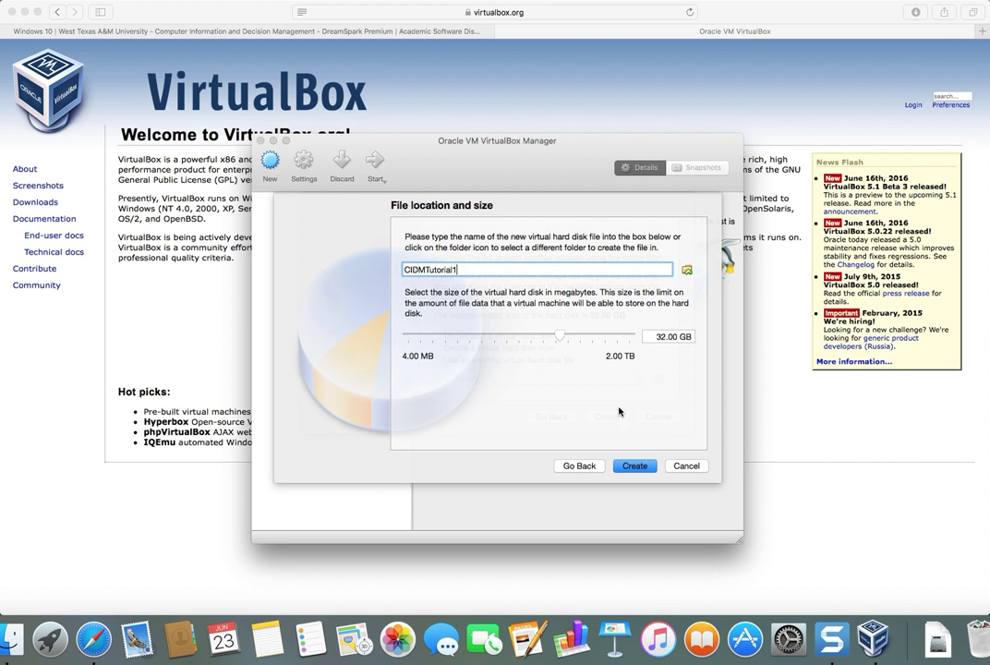
left_click(633, 466)
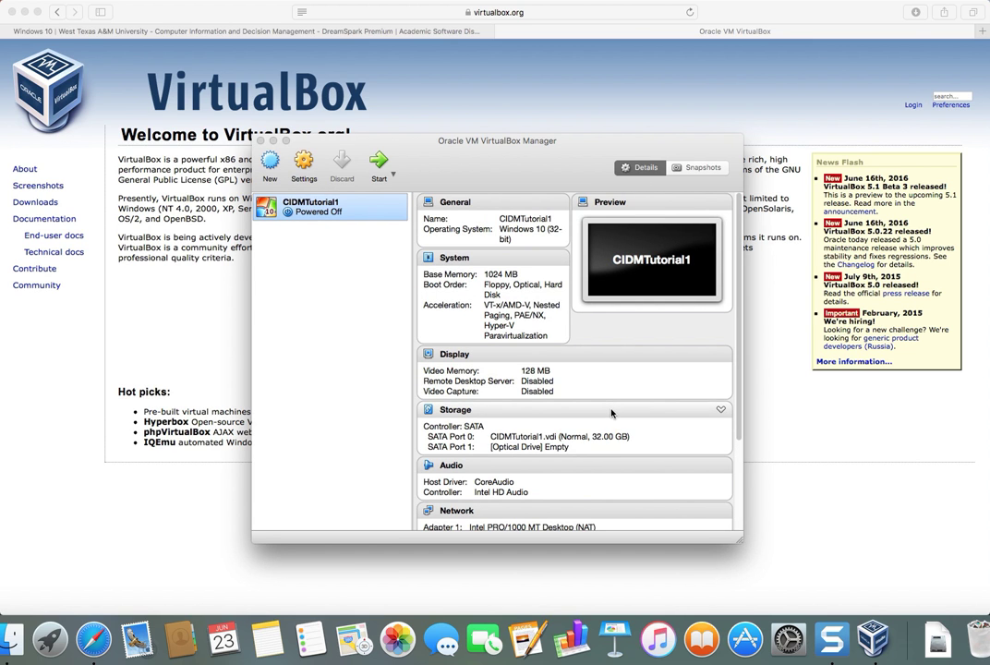
- Review the hardware details of the CIDMTutorial1 virtual machine and start it
scroll(610, 413, "down", 2)
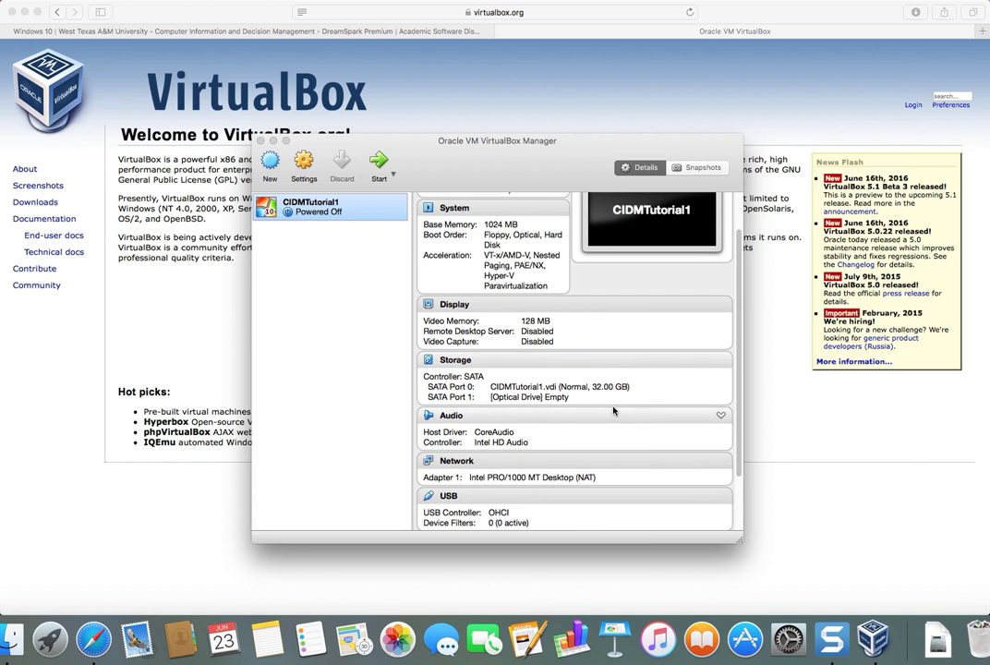
scroll(550, 411, "up", 2)
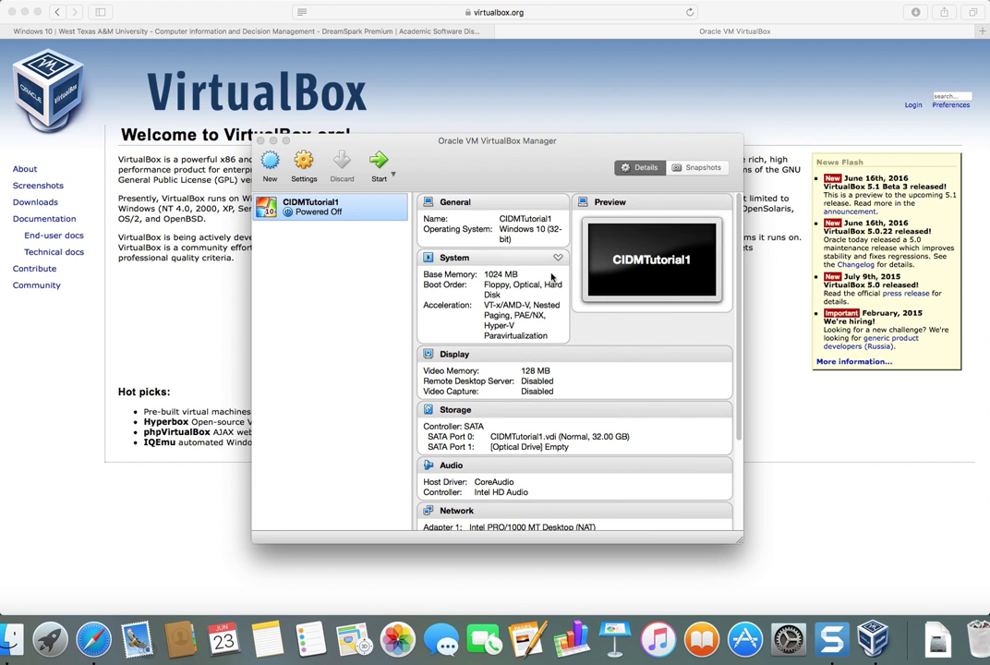
scroll(581, 451, "down", 2)
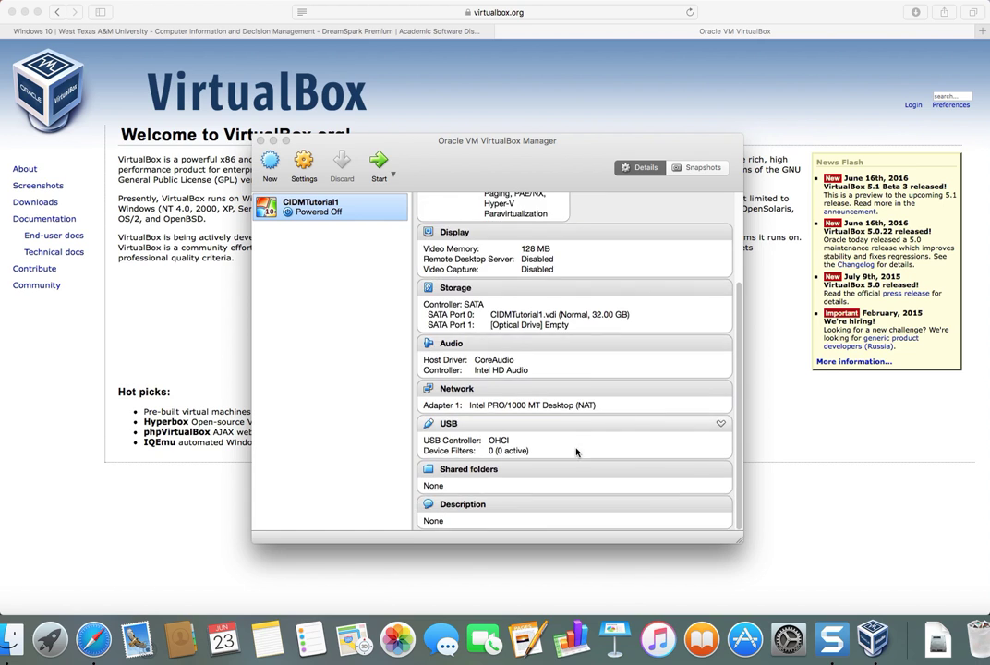
scroll(574, 452, "up", 3)
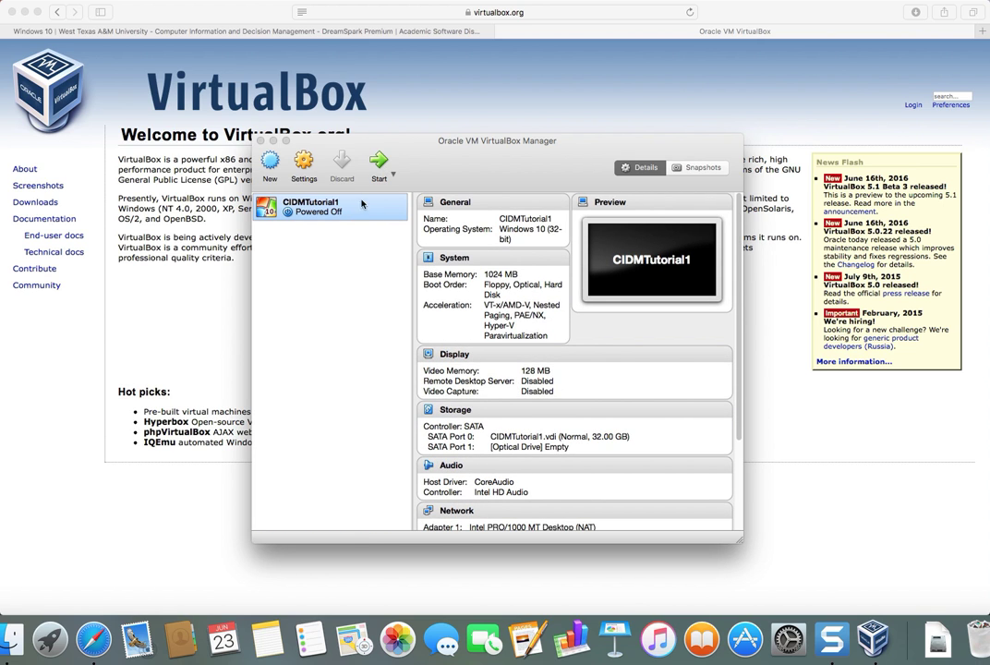
left_click(329, 212)
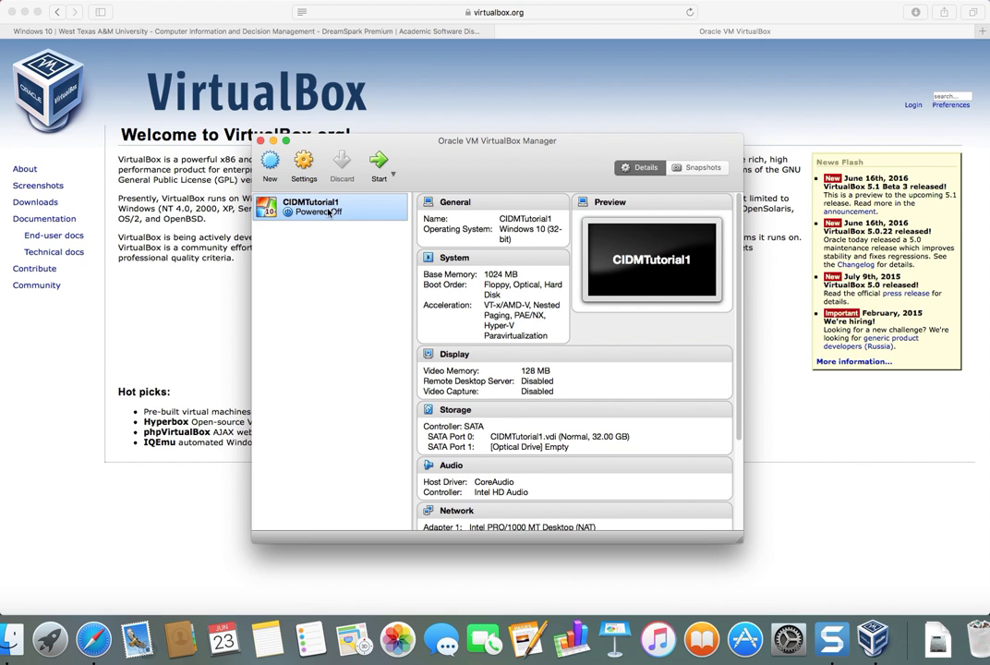
left_click(378, 162)
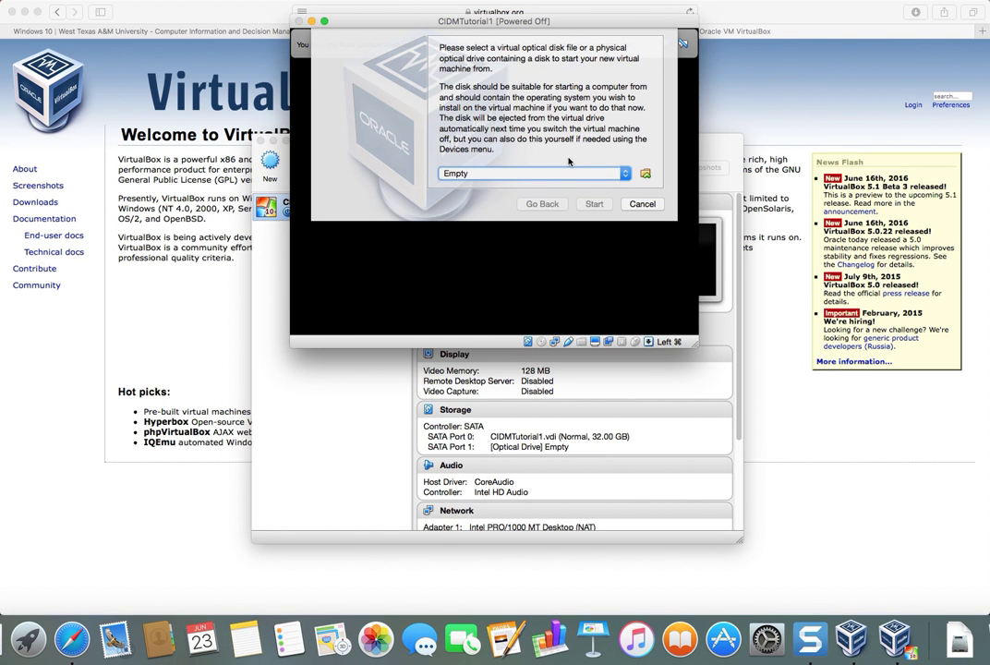
- Choose en_windows_10_education_version_1511_updated_apr_2016_x86_dvd_8713709.iso from Downloads as the startup disk and boot the virtual machine from it
left_click(646, 174)
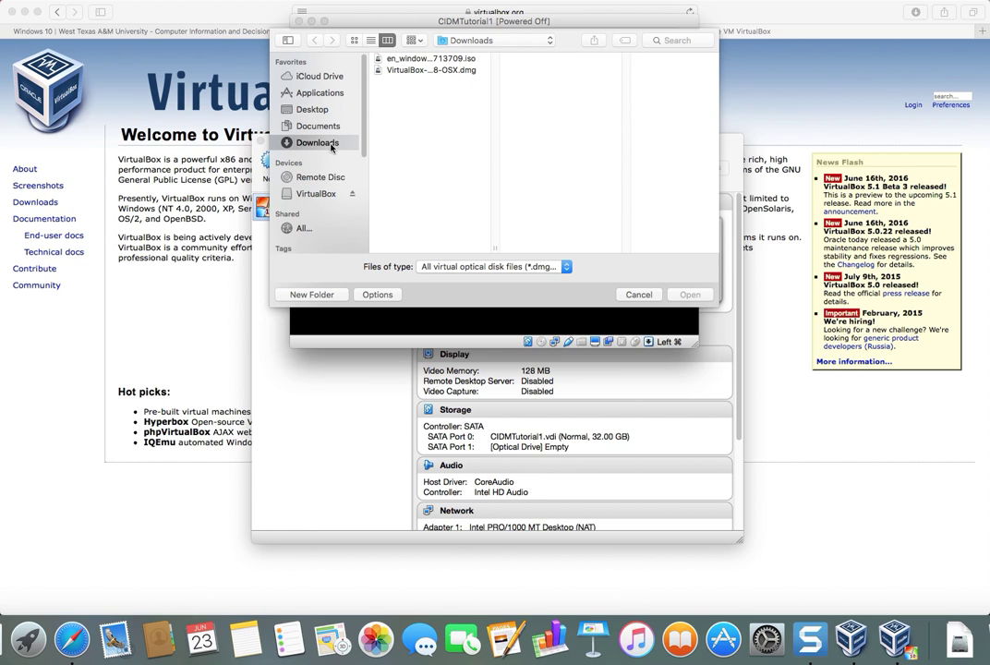
left_click(419, 59)
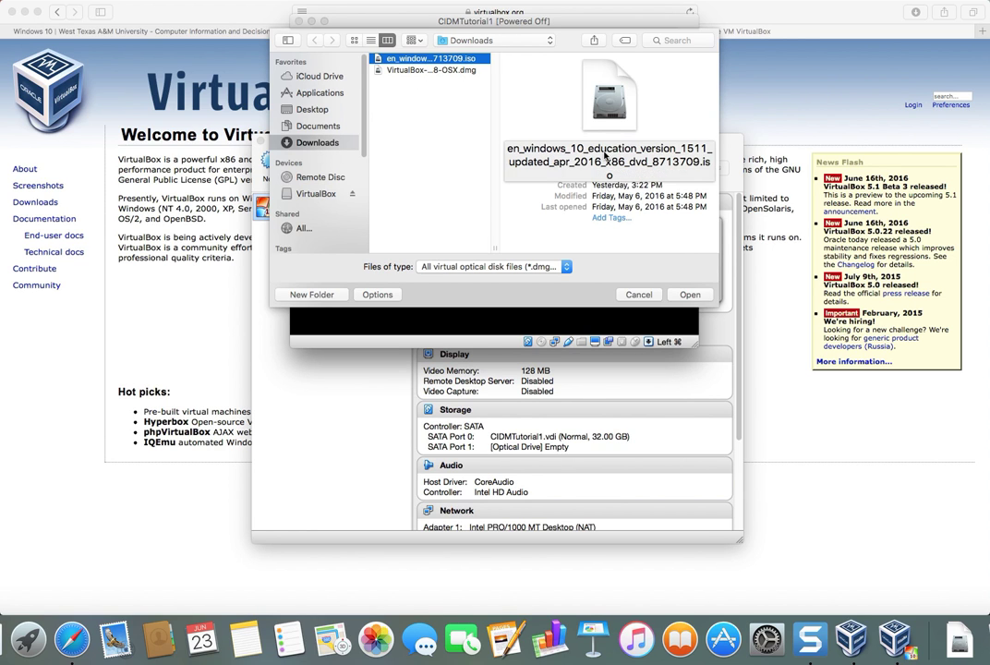
left_click(687, 295)
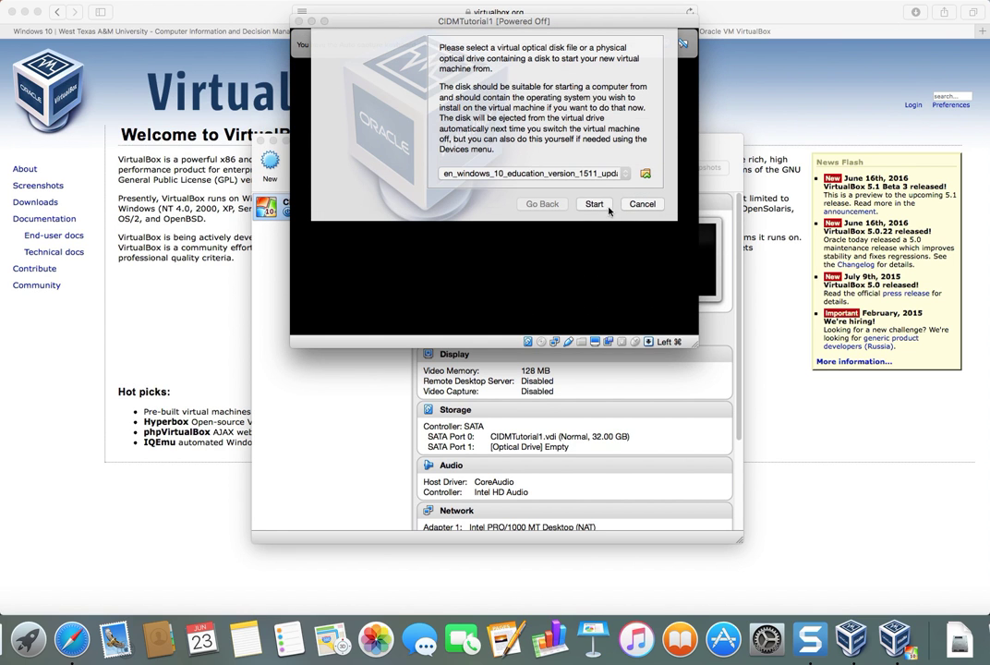
left_click(592, 203)
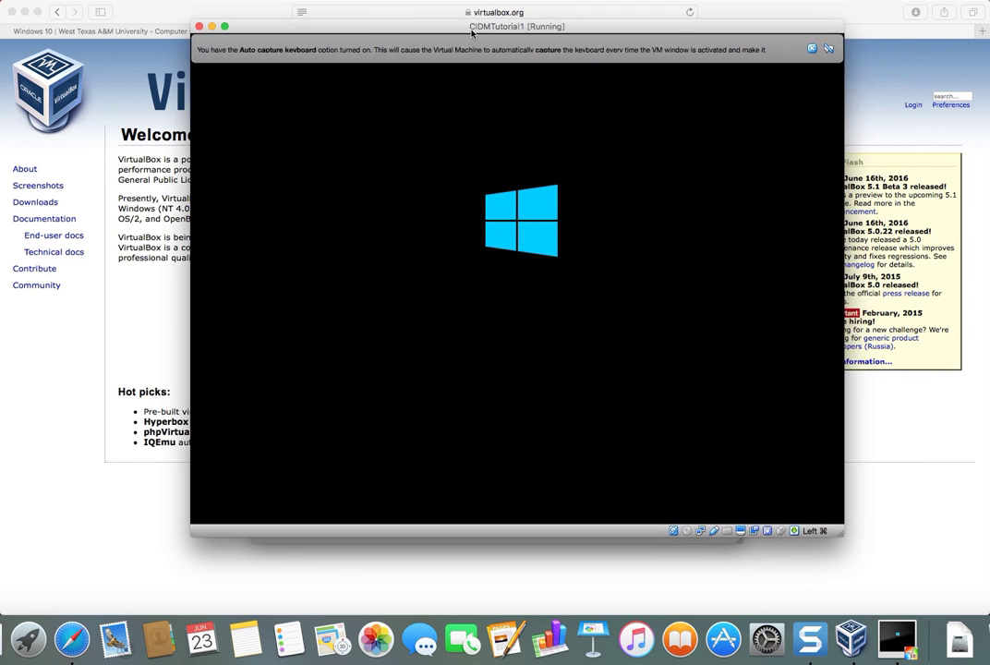
- Dismiss the virtual machine's notifications and begin installing Windows with English (United States) language and format and the US keyboard
left_click(803, 50)
left_click(803, 50)
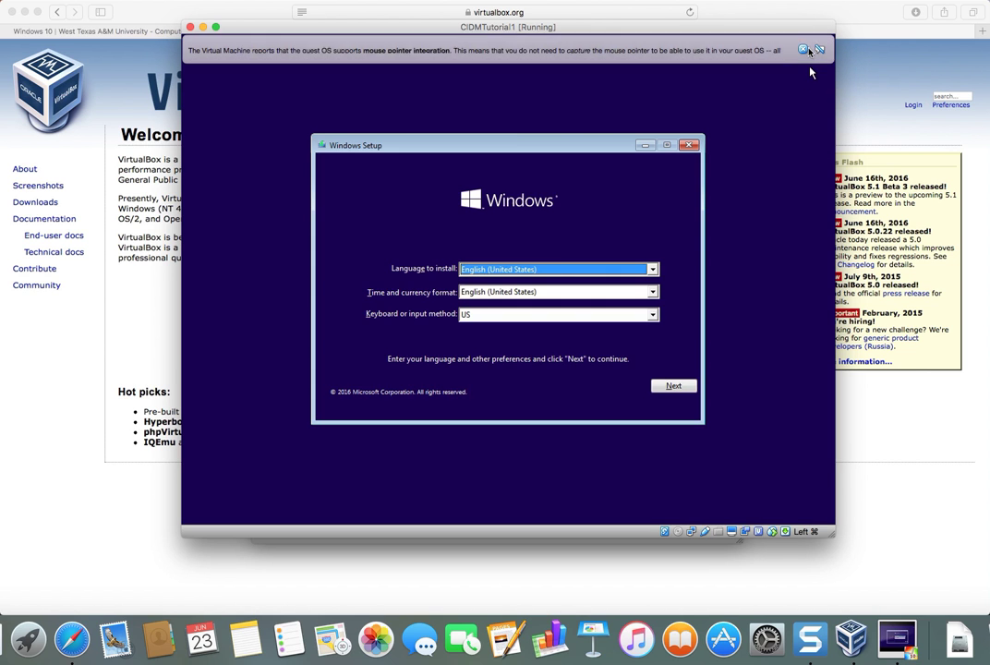
left_click(804, 50)
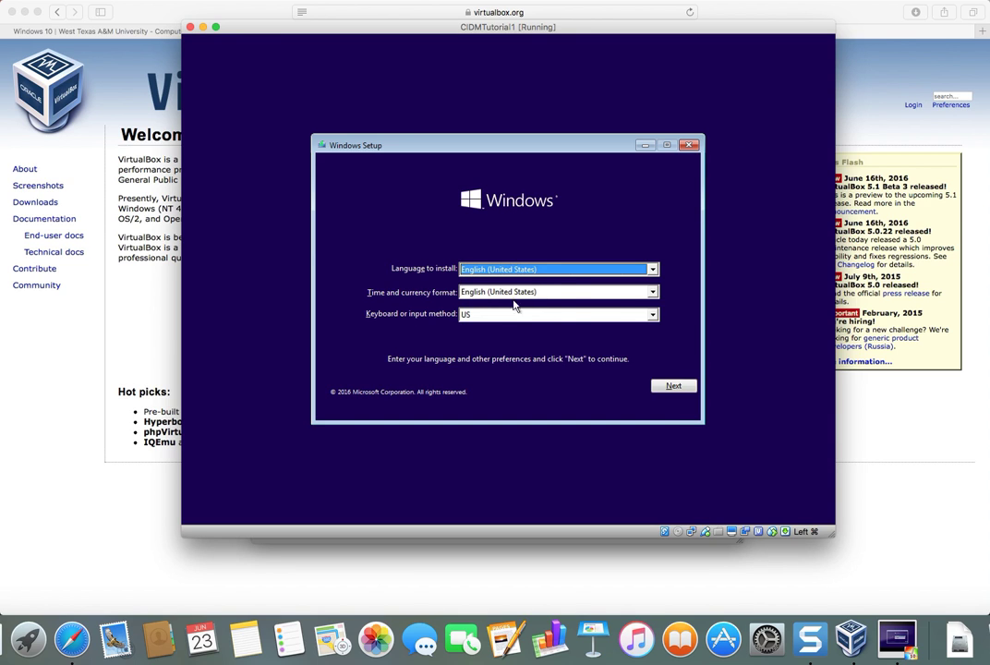
left_click(676, 388)
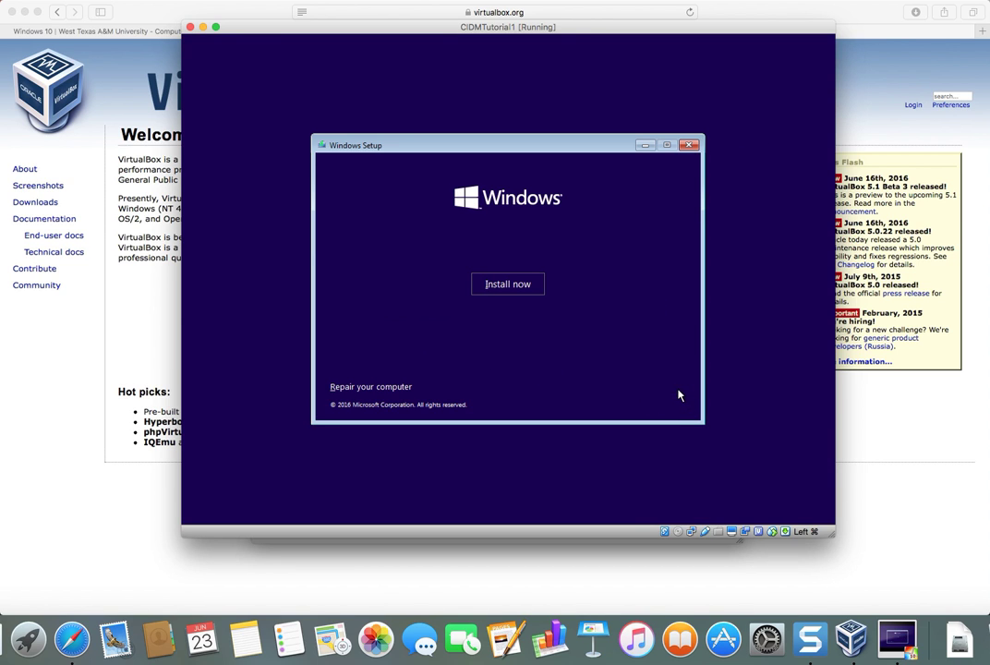
left_click(510, 285)
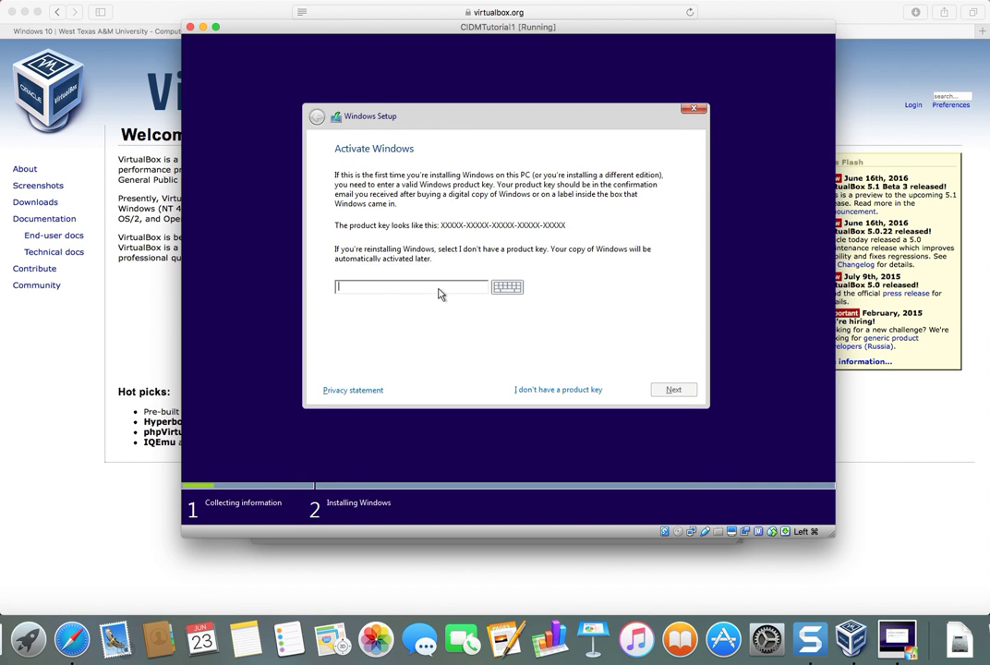
- Switch to the DreamSpark page in Safari and open the order details for Windows 10 Education from the account's orders
left_click(120, 482)
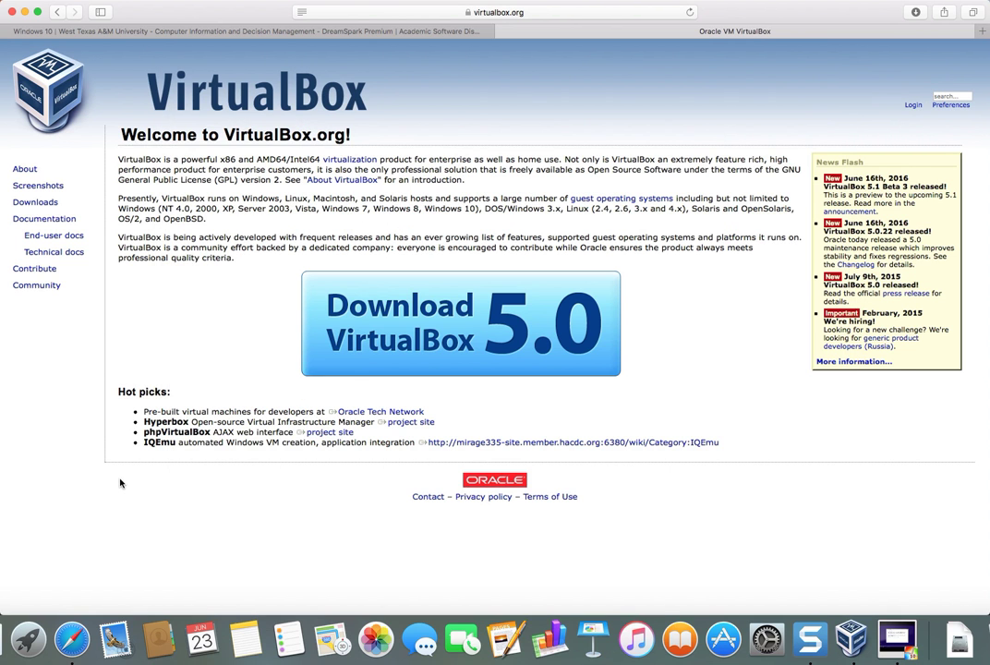
left_click(297, 31)
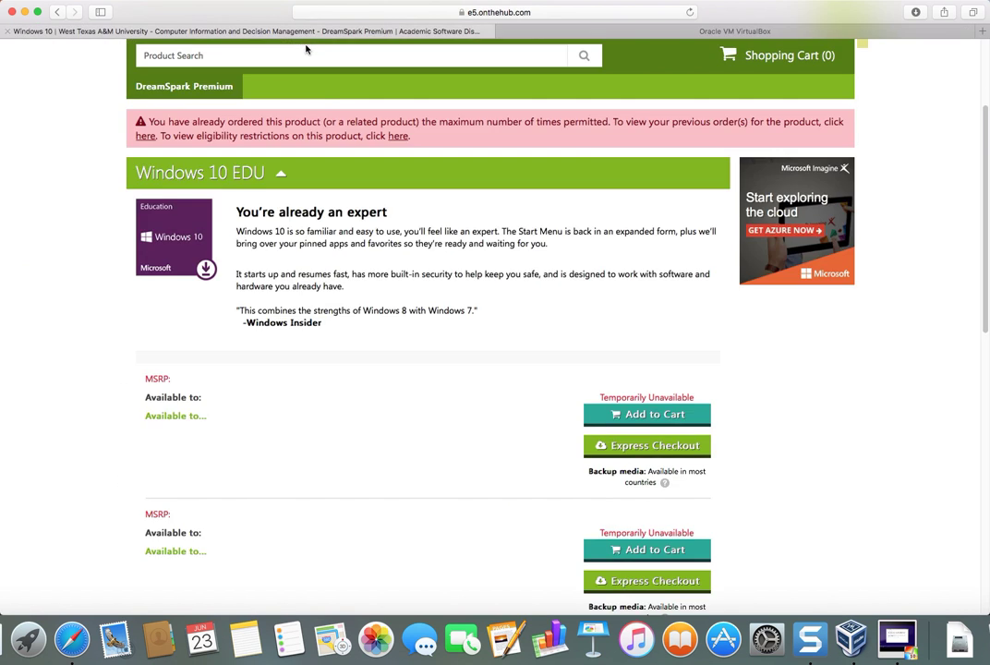
scroll(320, 203, "down", 1)
scroll(319, 207, "up", 5)
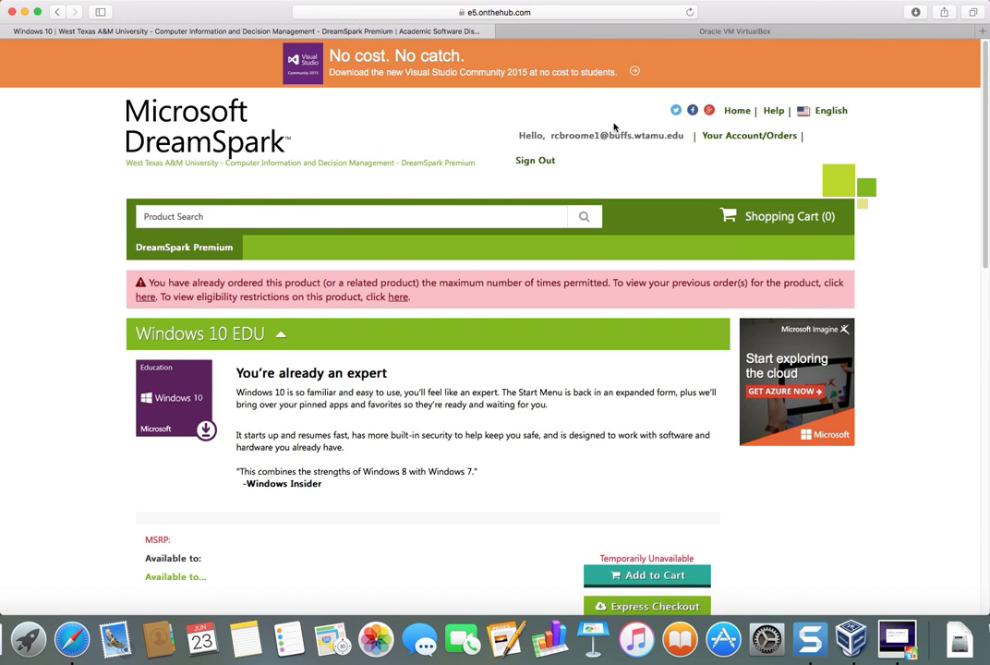
left_click(718, 137)
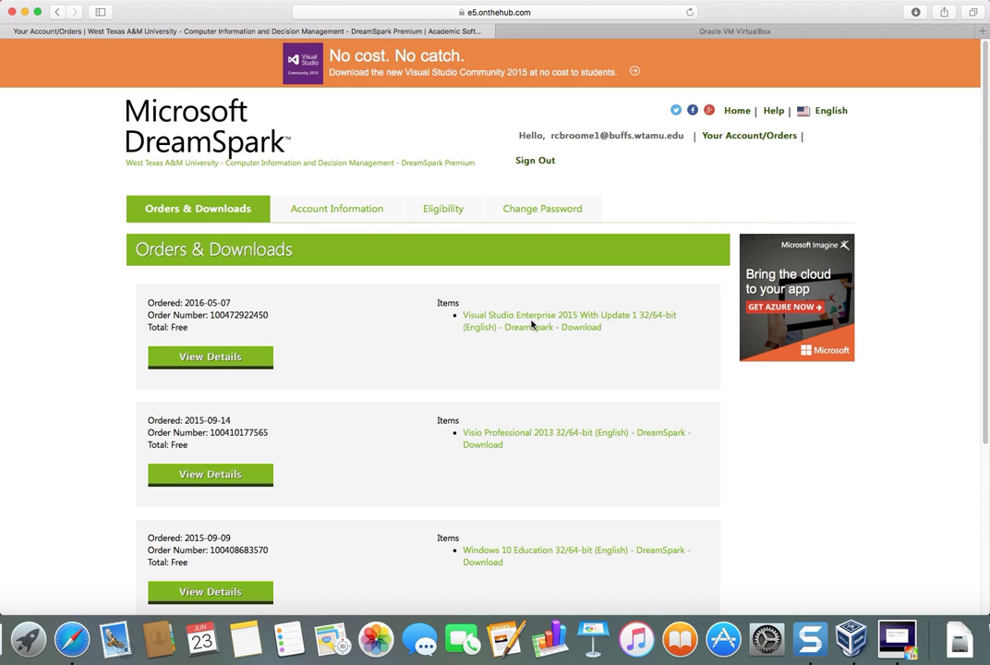
scroll(544, 318, "down", 1)
scroll(532, 325, "down", 4)
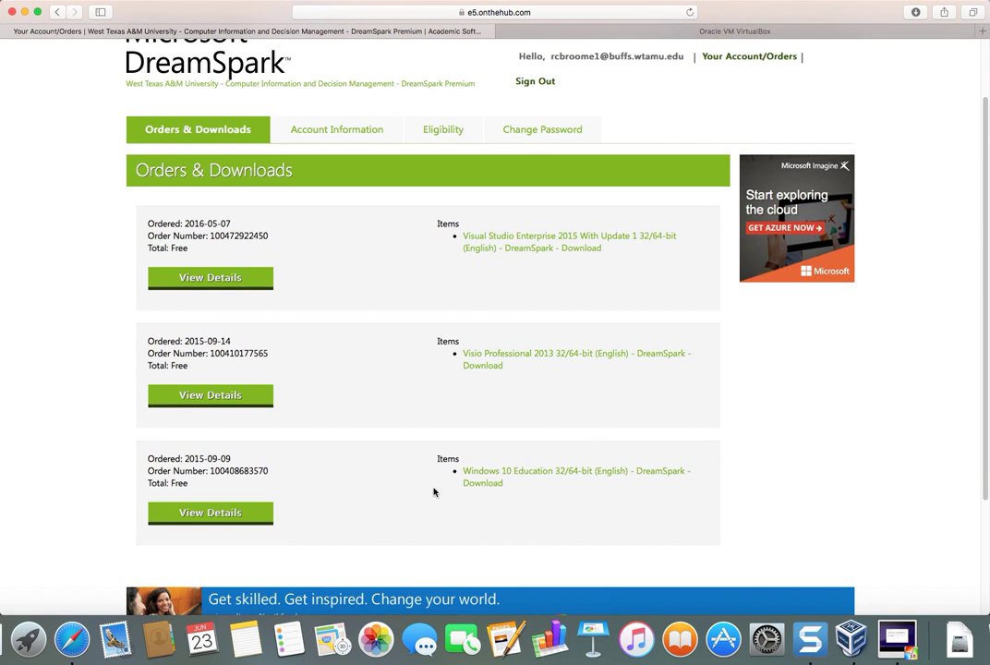
right_click(265, 506)
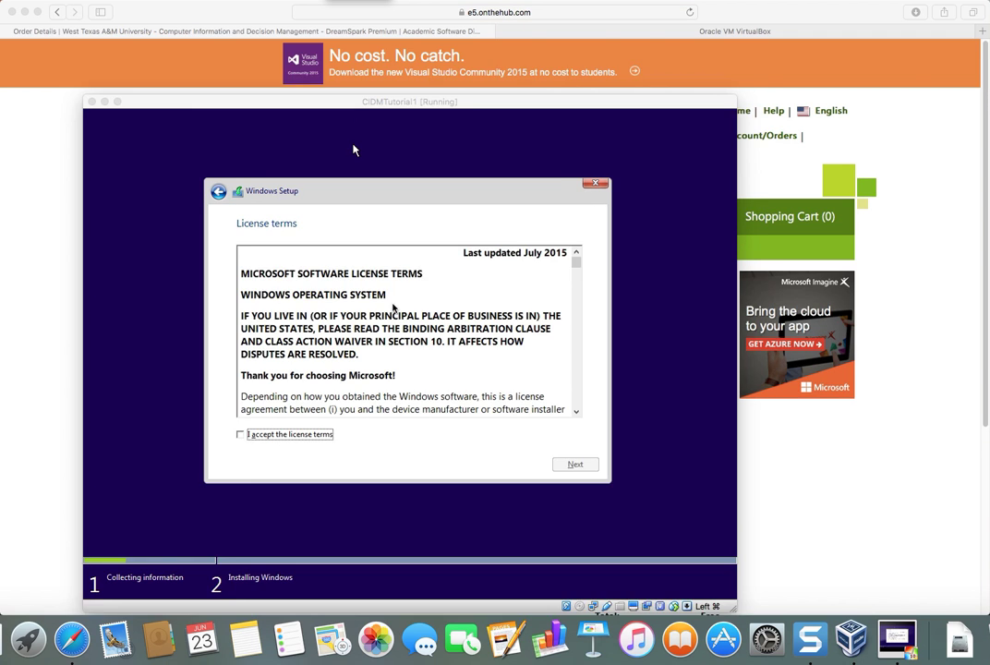
- Accept the Windows license terms and run a custom, Windows-only installation on Drive 0 Unallocated Space
left_click(304, 407)
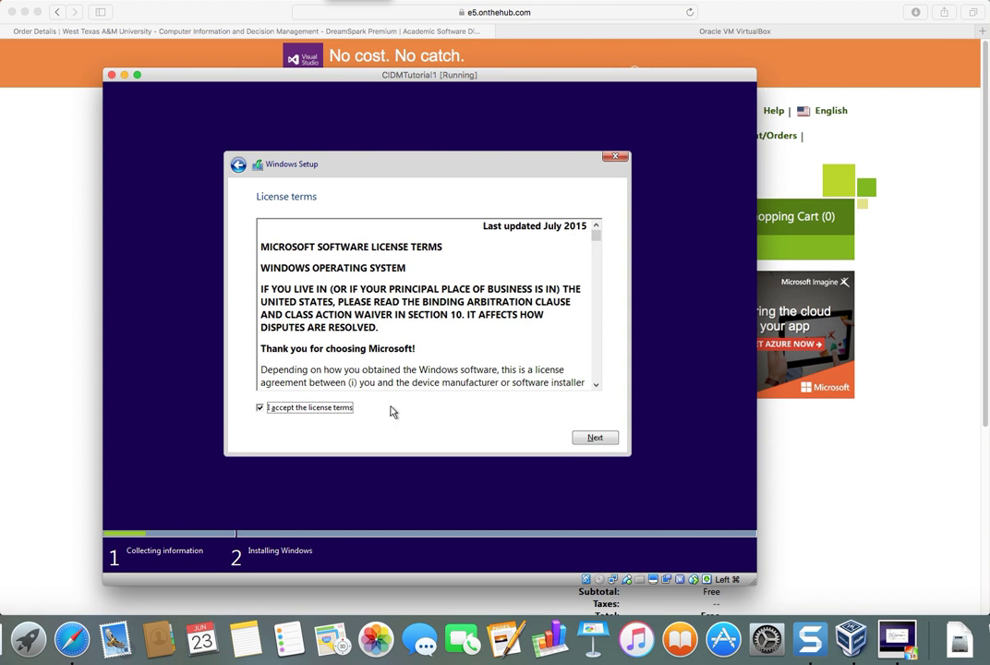
left_click(595, 437)
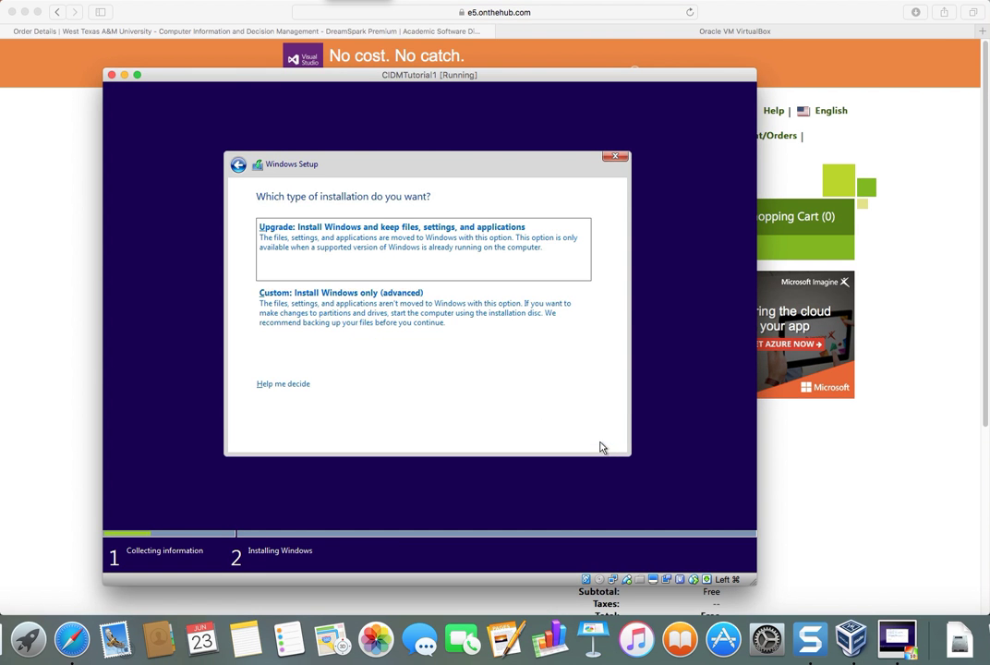
left_click(386, 317)
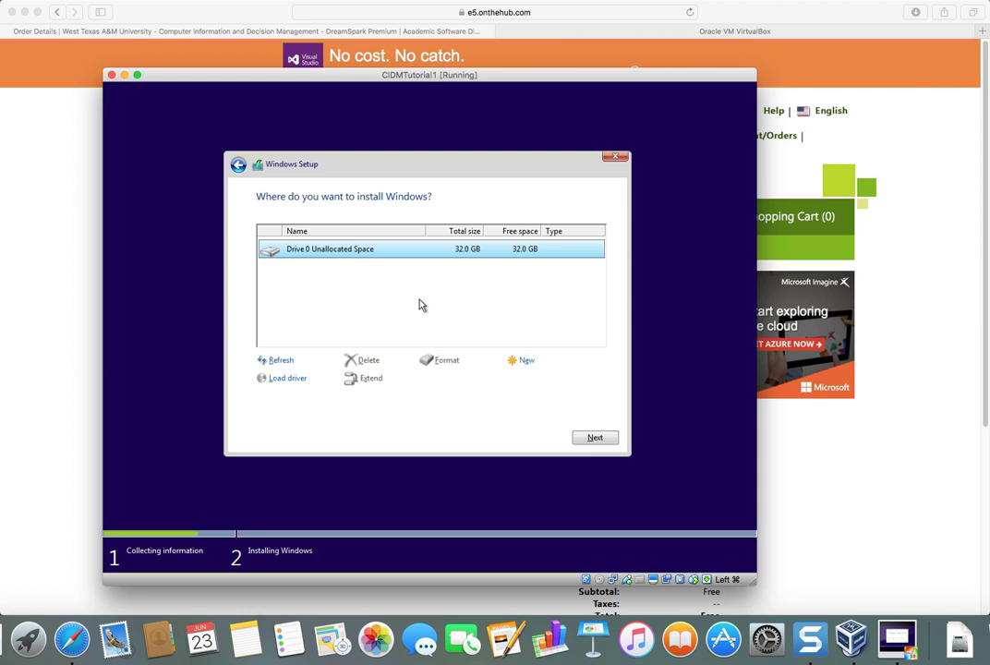
left_click(587, 440)
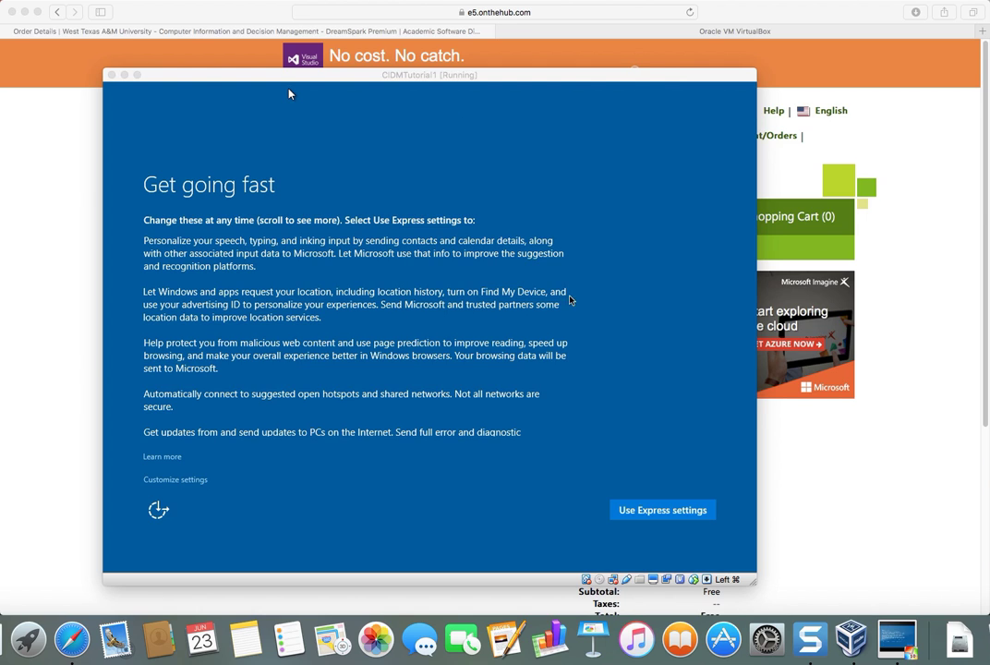
- Apply the Express settings for the new Windows 10 installation
left_click(709, 513)
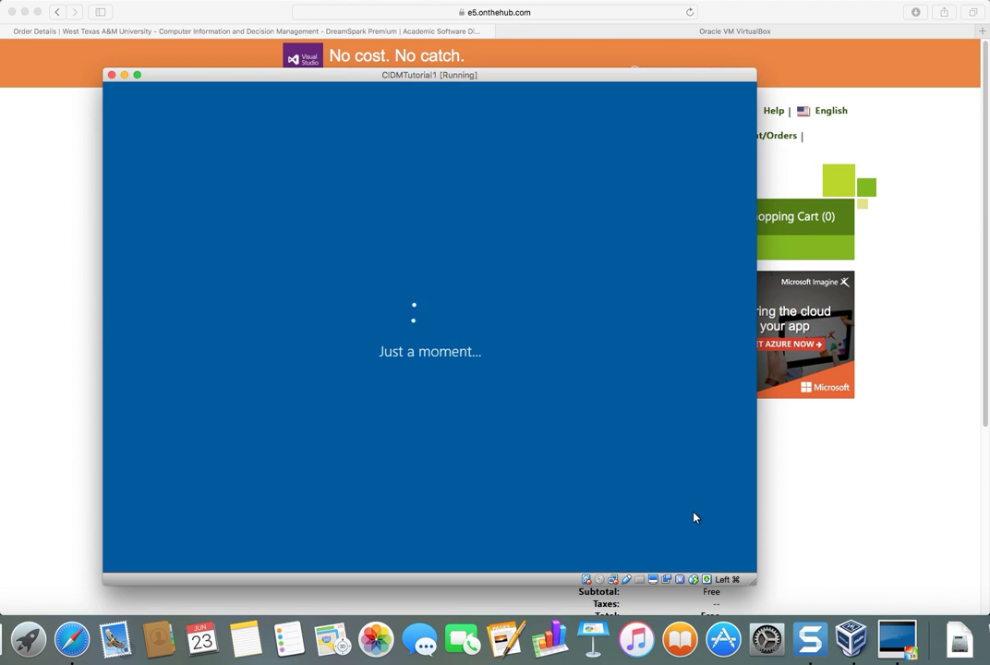